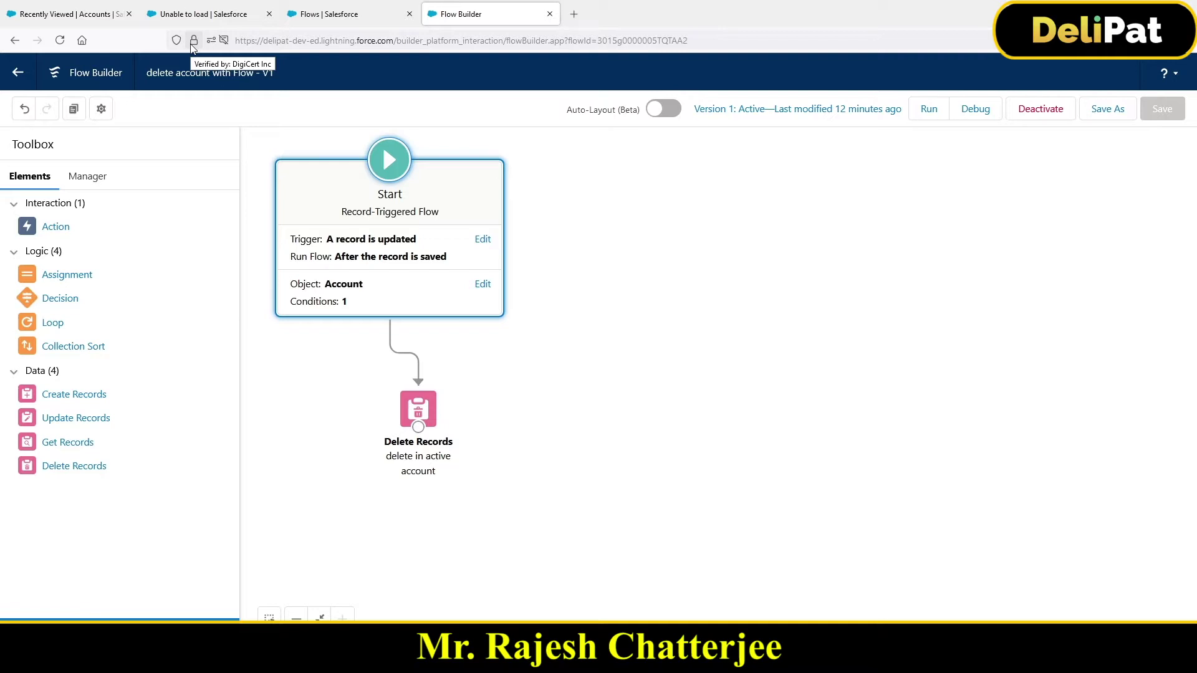
Create a new Autolaunched Flow (No Trigger) from the Flows setup page using the Freeform layout.
left_click(16, 72)
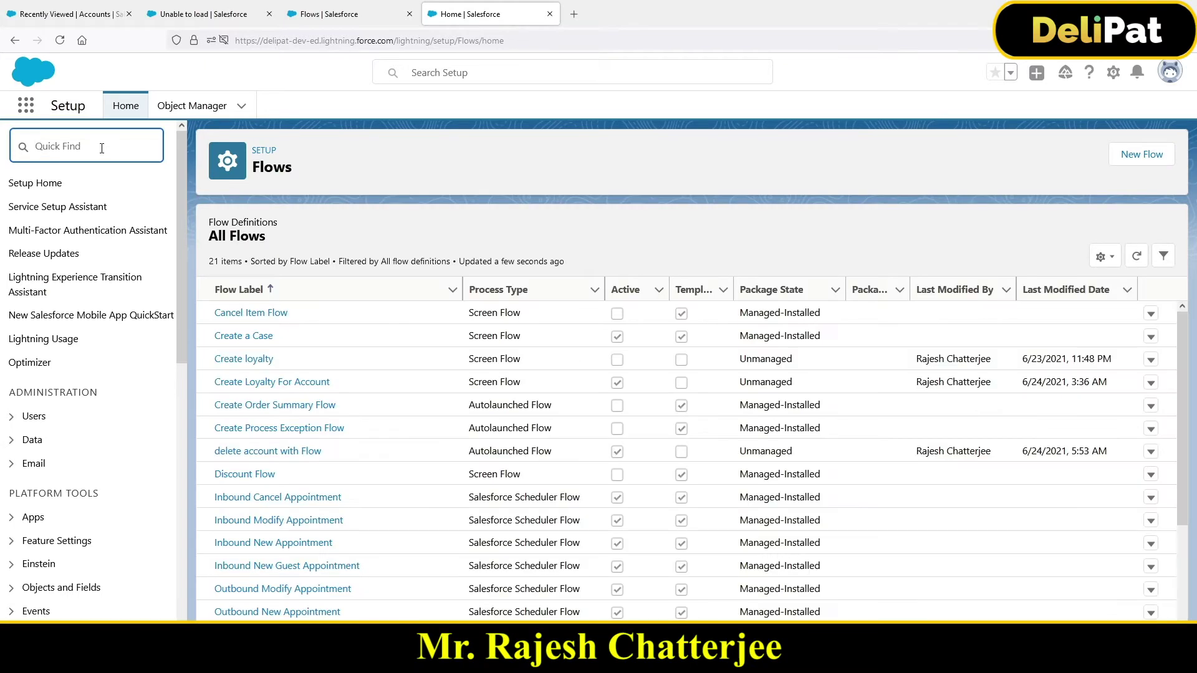
left_click(1141, 154)
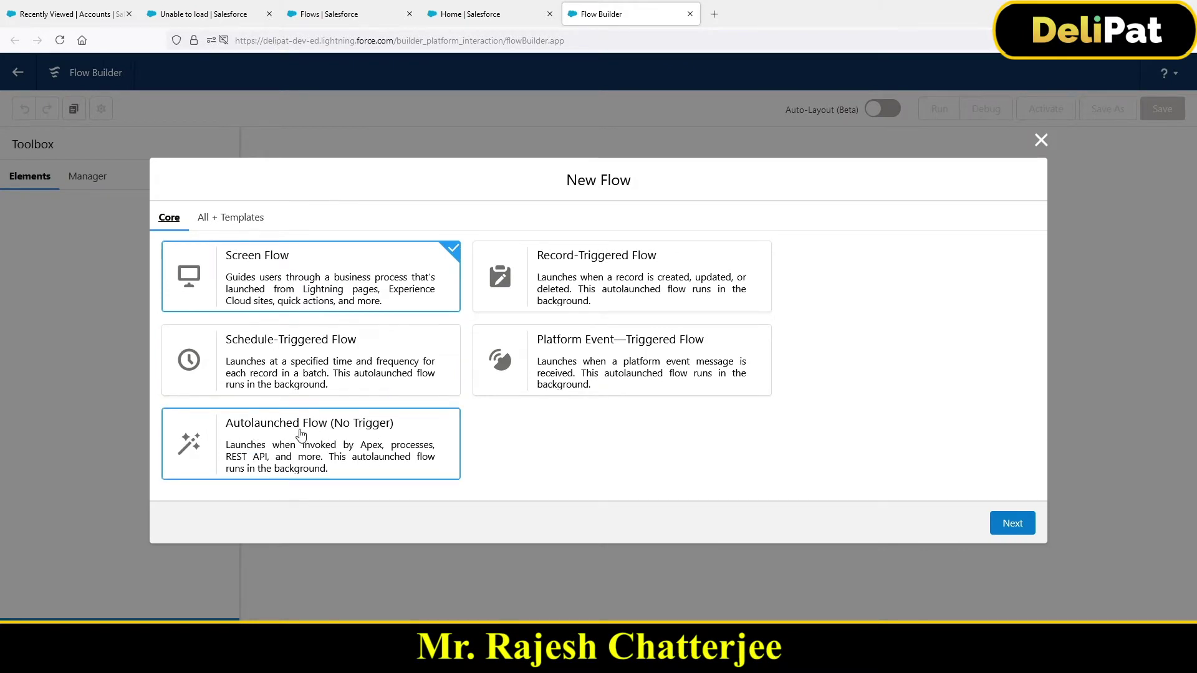
left_click(608, 265)
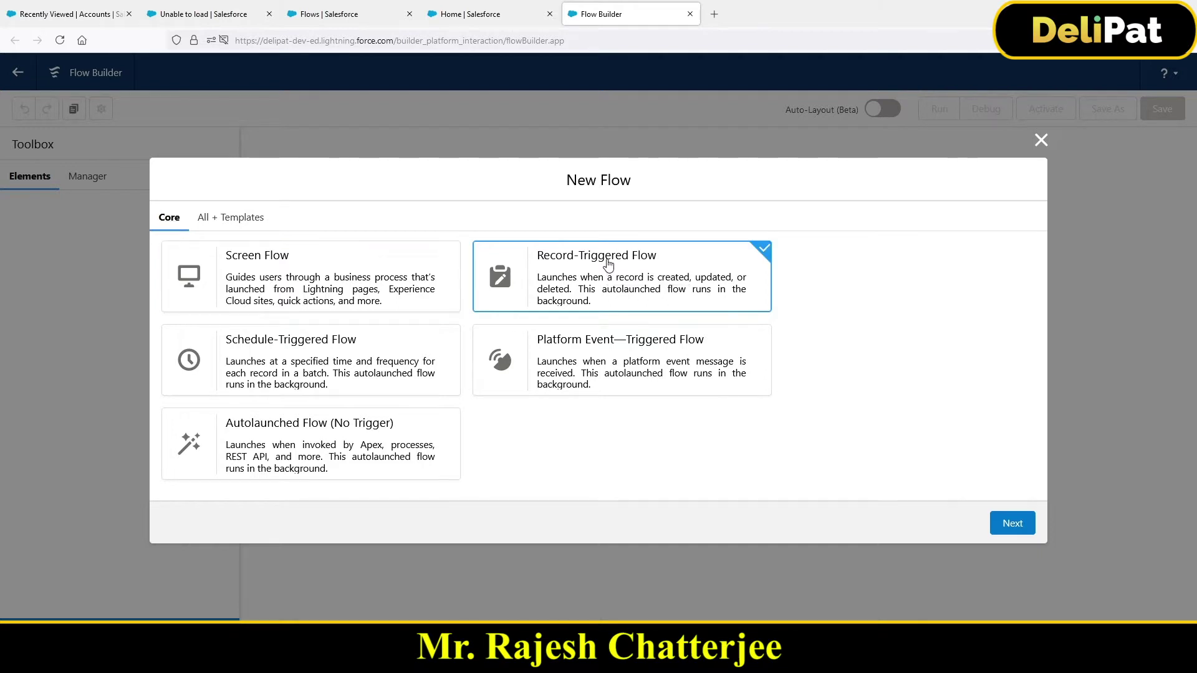
left_click(292, 458)
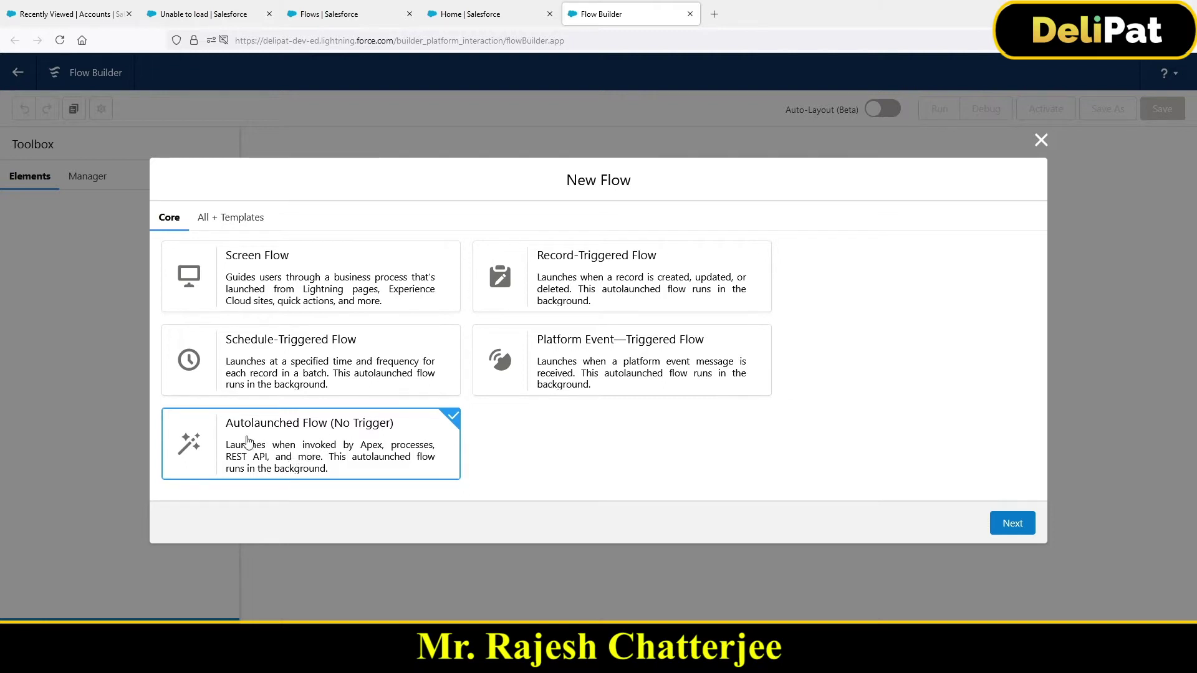
left_click(1011, 522)
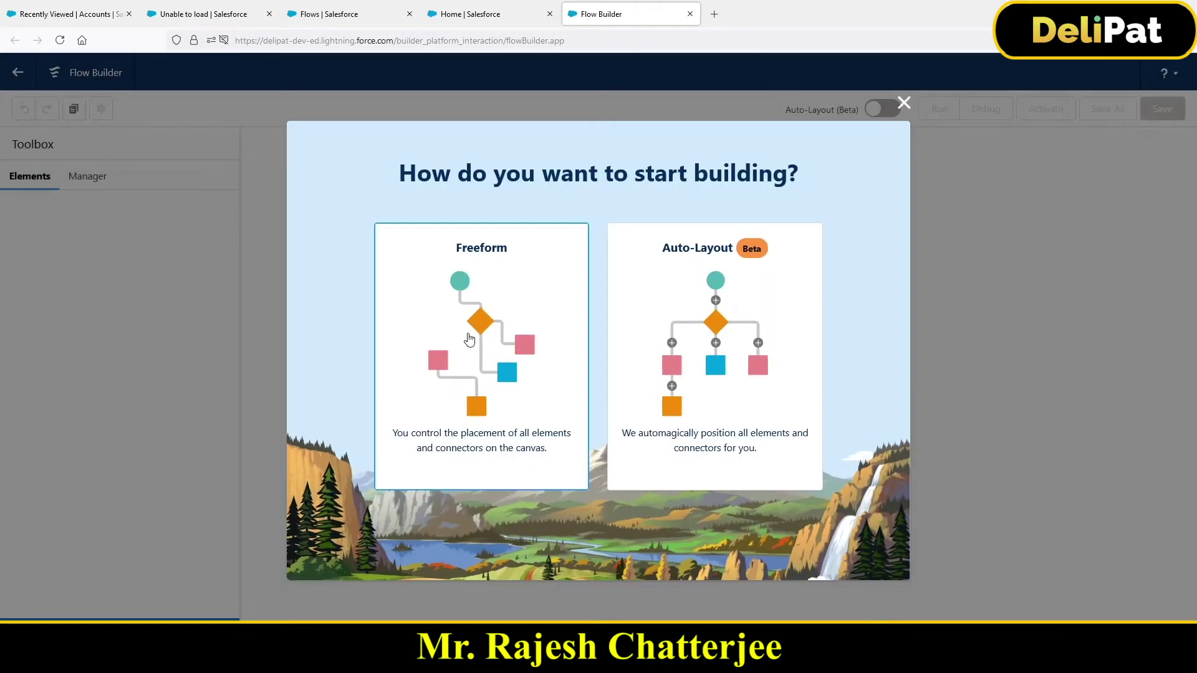
left_click(462, 446)
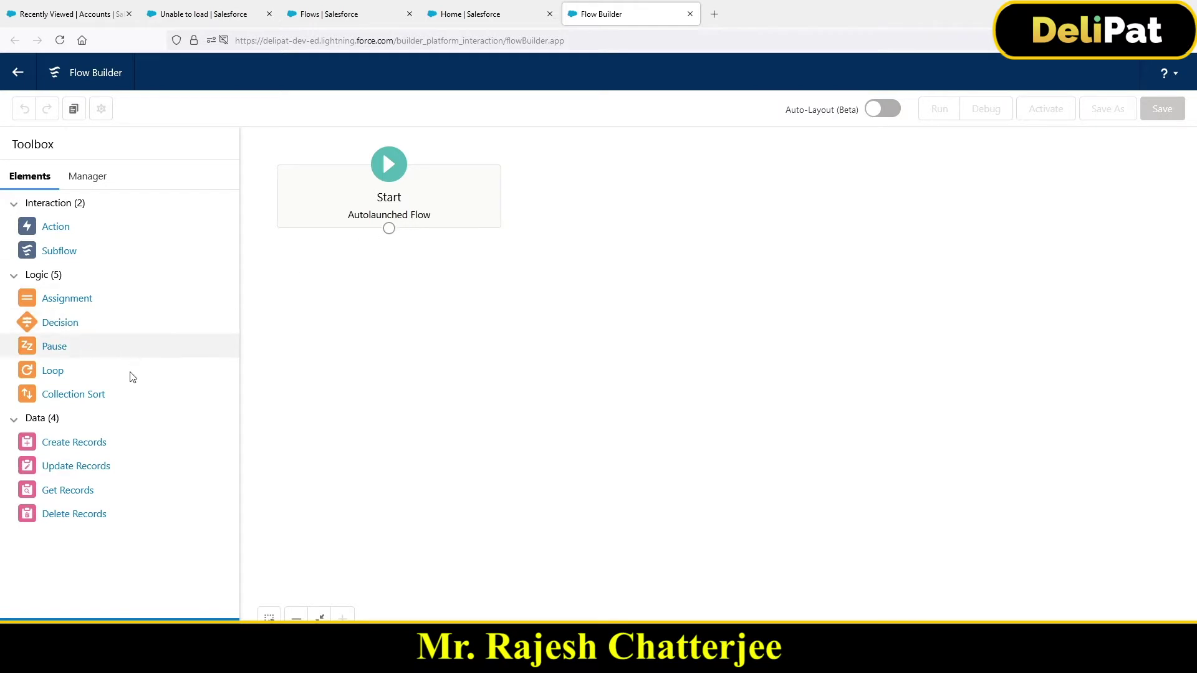
Add a Delete Records element labelled "Delete acc" that finds Account records by specified conditions.
left_click_drag(48, 514, 400, 364)
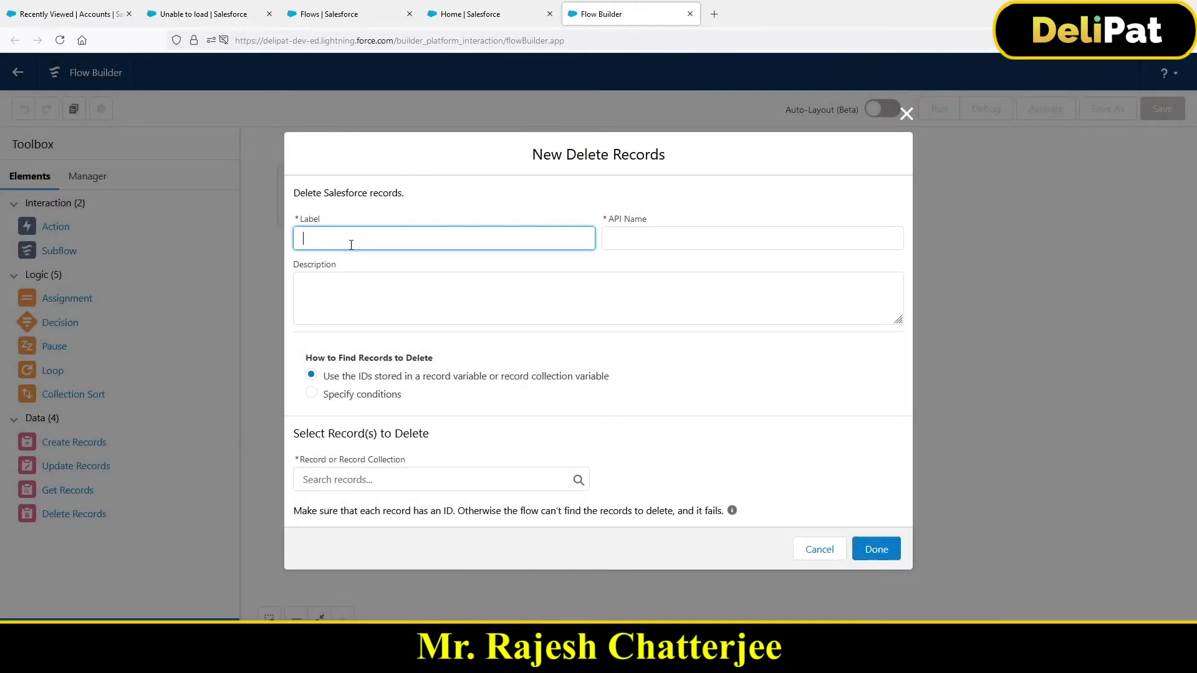
type("Delete acc")
left_click(374, 404)
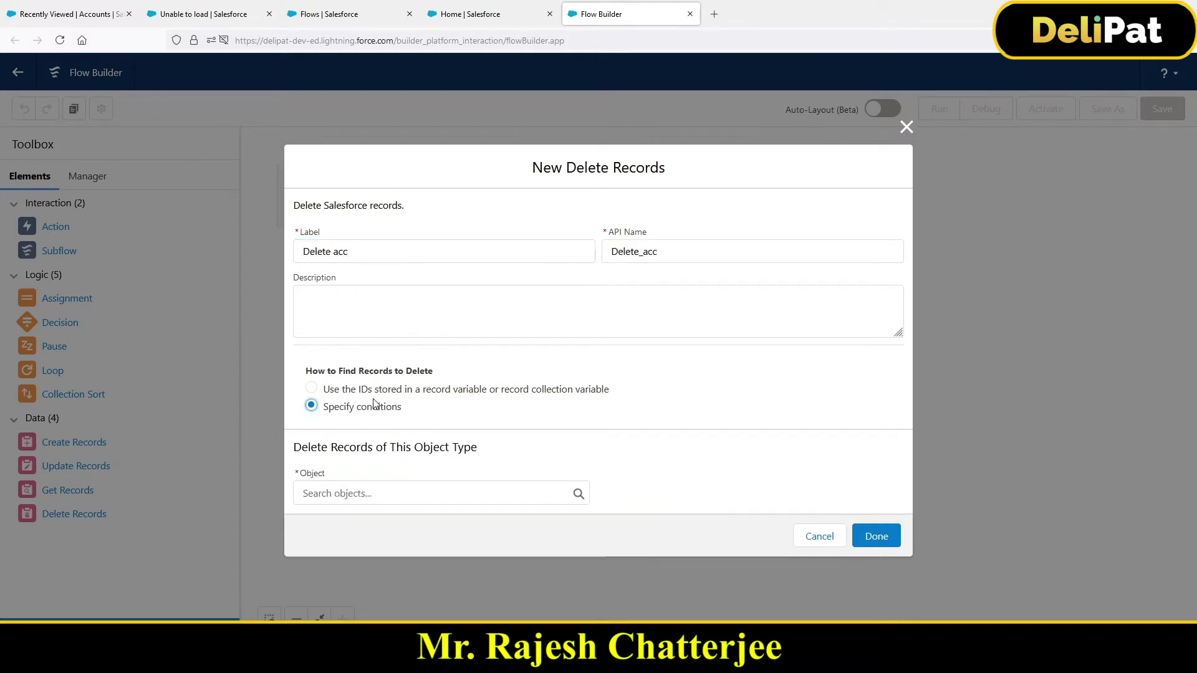
left_click(375, 495)
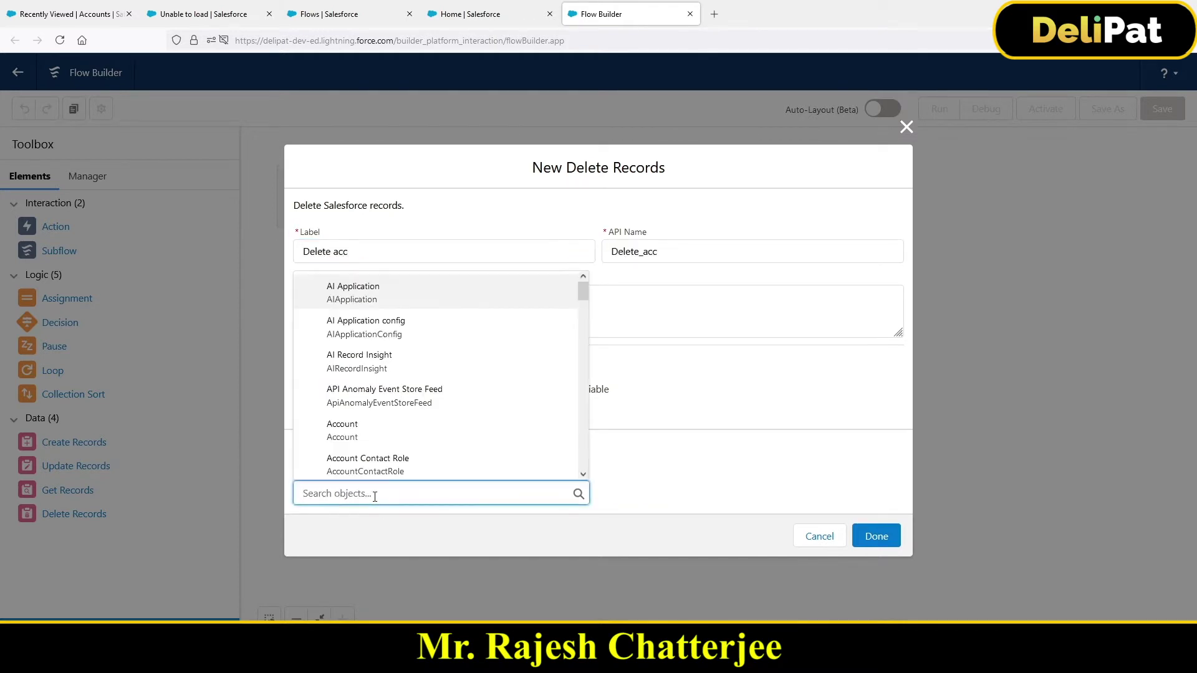
type("acc")
left_click(361, 299)
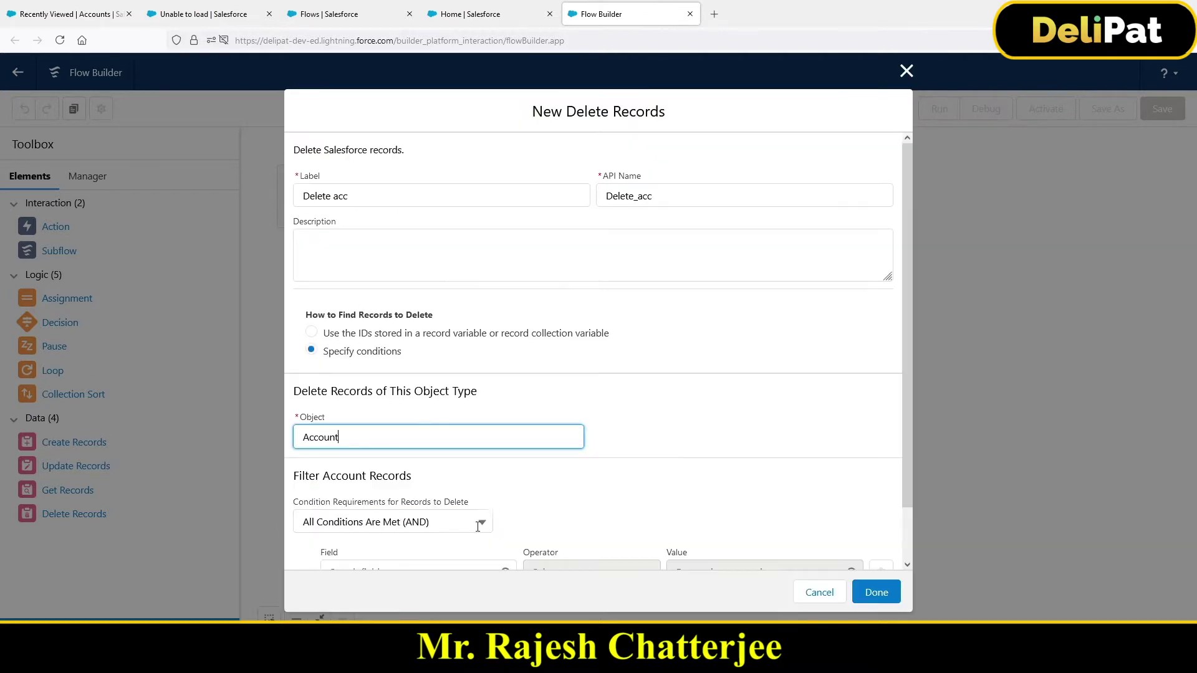
Set the Account record filter's field to Id with the Equals operator.
scroll(478, 526, "down", 1)
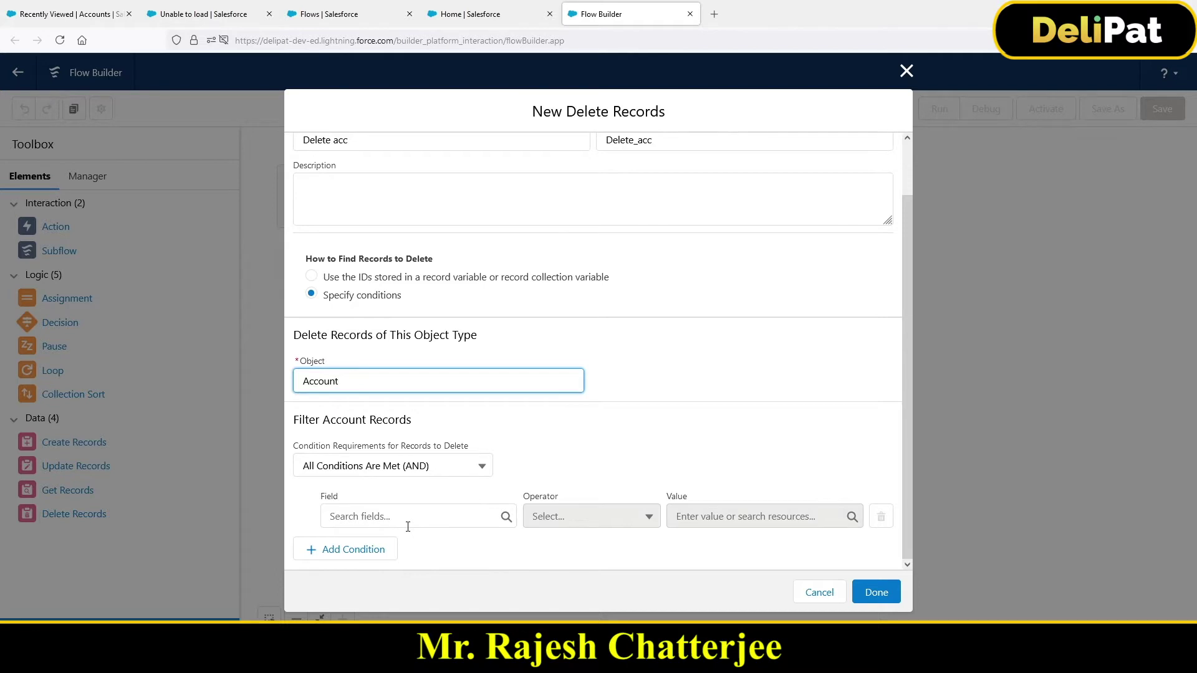
left_click(408, 517)
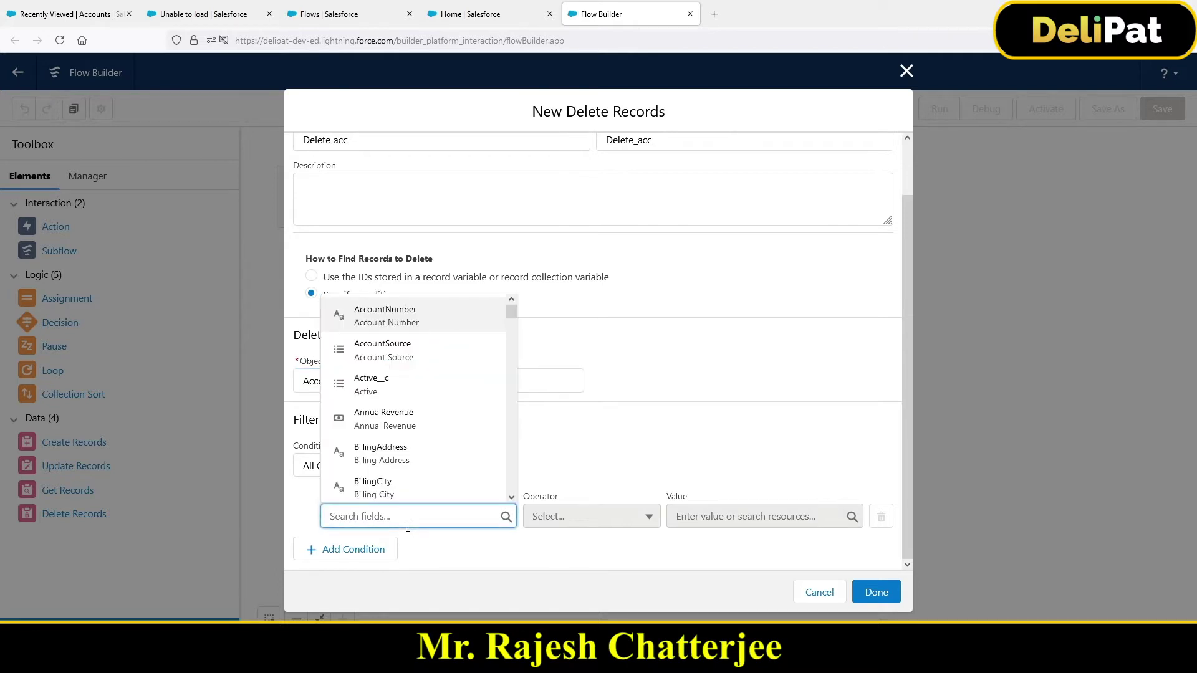
type("id")
key("Down")
key("Down")
key("Down")
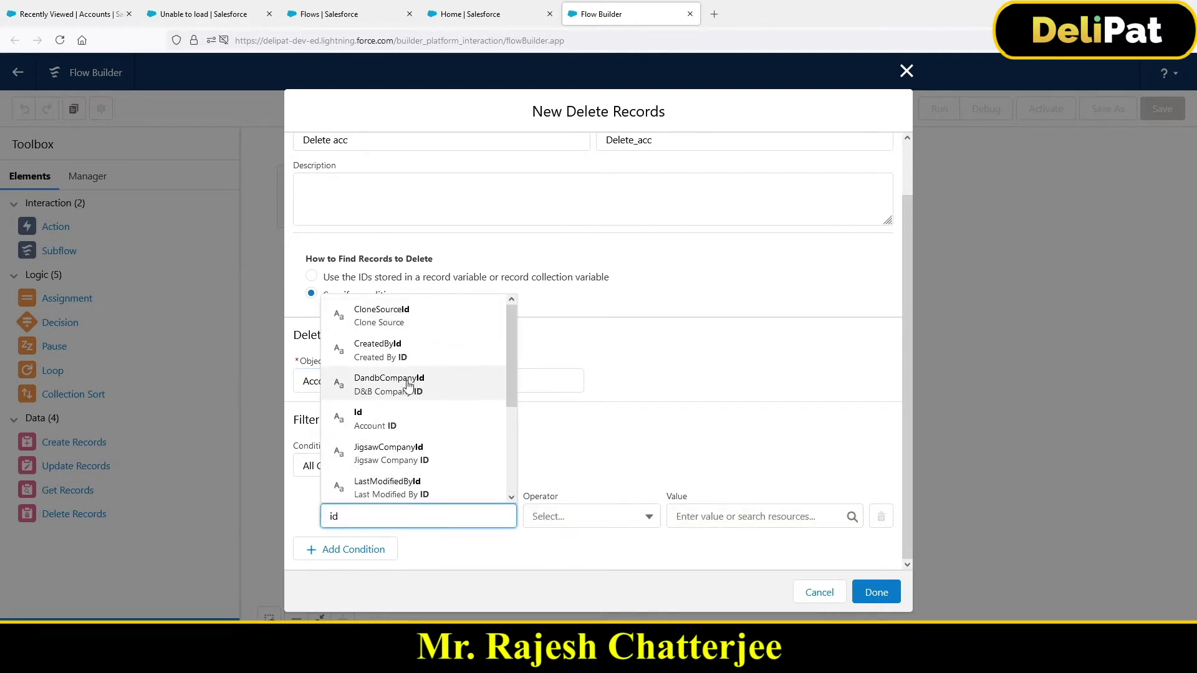
key("Return")
Start a new Variable resource for the filter value and give it the API name AccId.
left_click(678, 516)
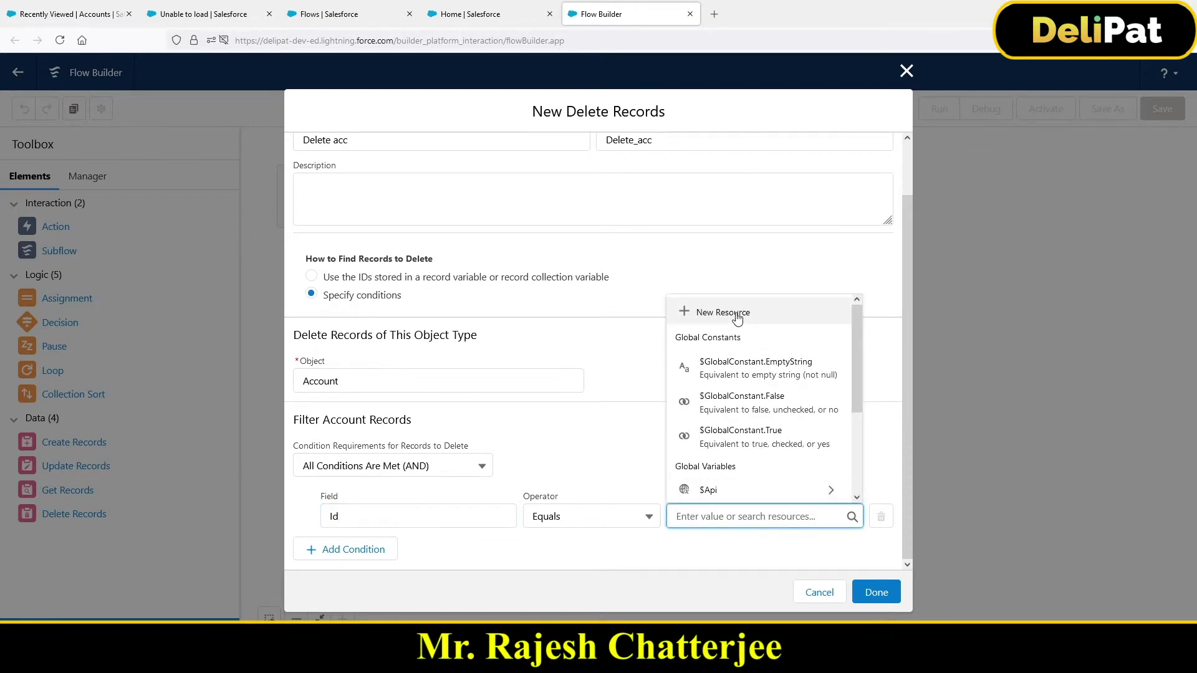
left_click(738, 318)
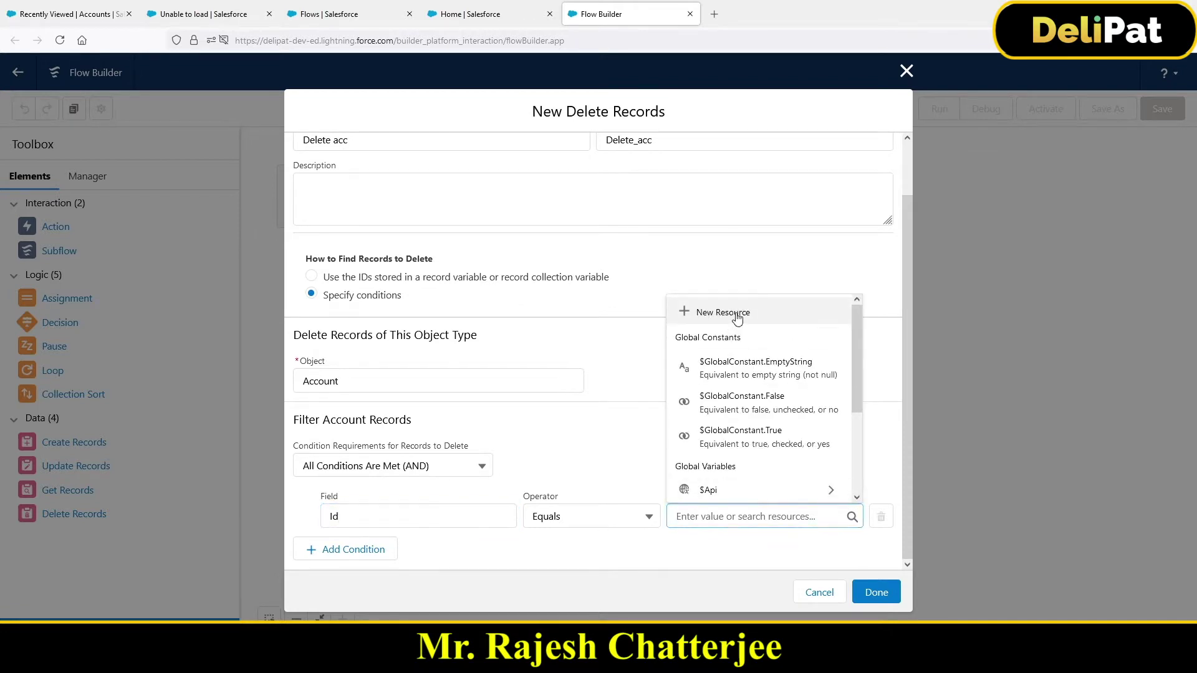
left_click(374, 302)
left_click(361, 332)
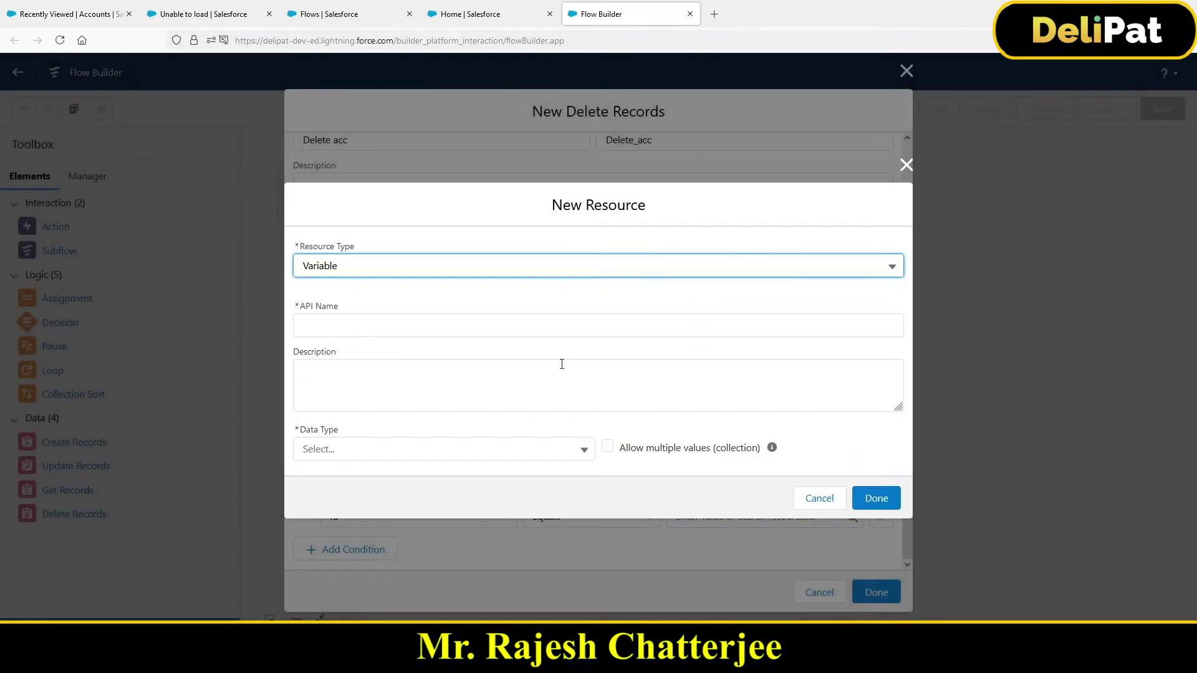
left_click(379, 327)
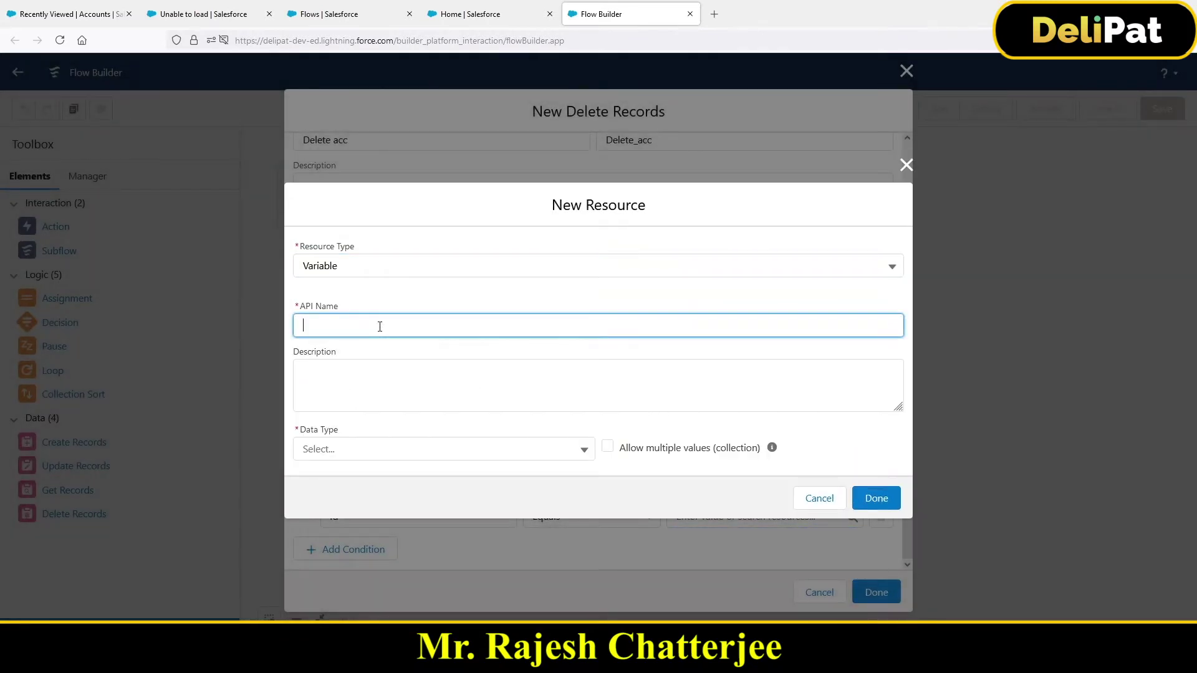
type("aCC")
key("BackSpace")
key("BackSpace")
type("Acc Id")
key("Left")
key("Left")
key("BackSpace")
Set the AccId variable's data type to Text, make it available for input, and finish creating it.
left_click(373, 450)
left_click(351, 250)
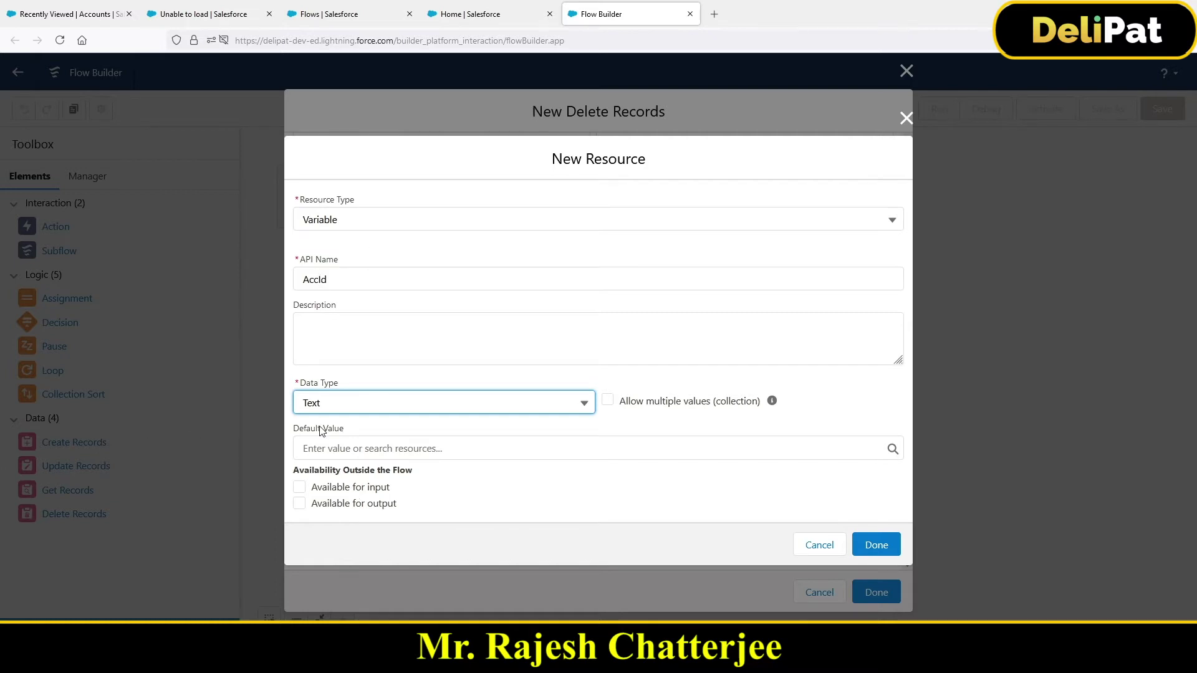
left_click(302, 489)
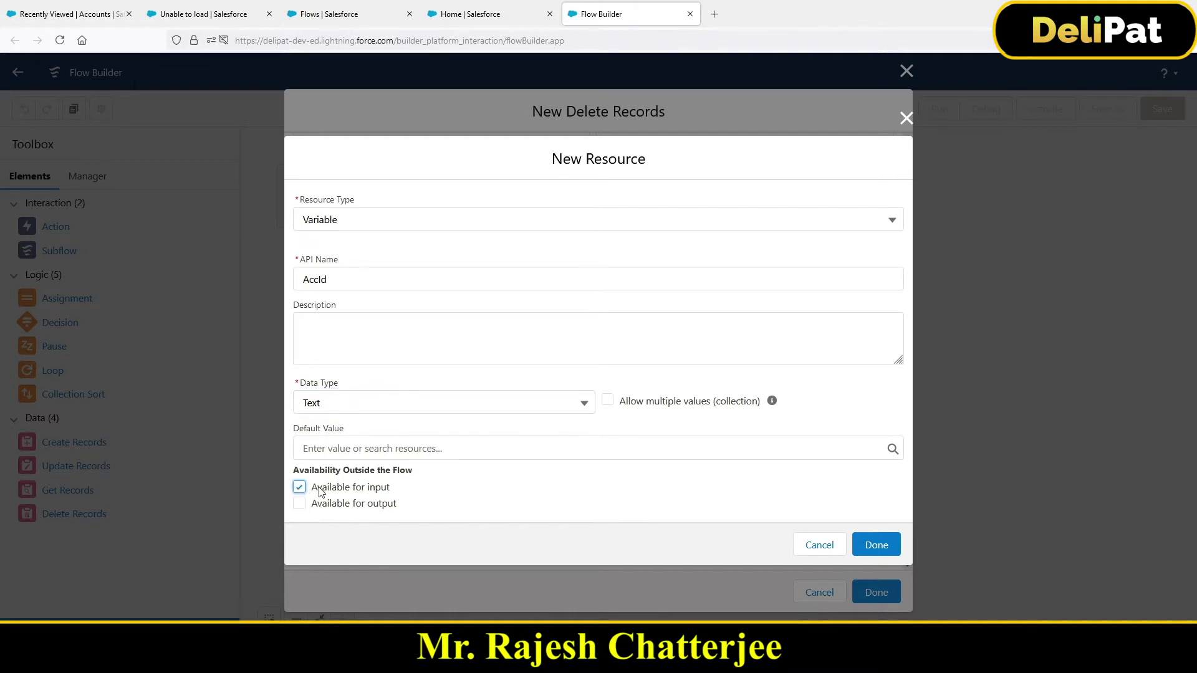
left_click(312, 280)
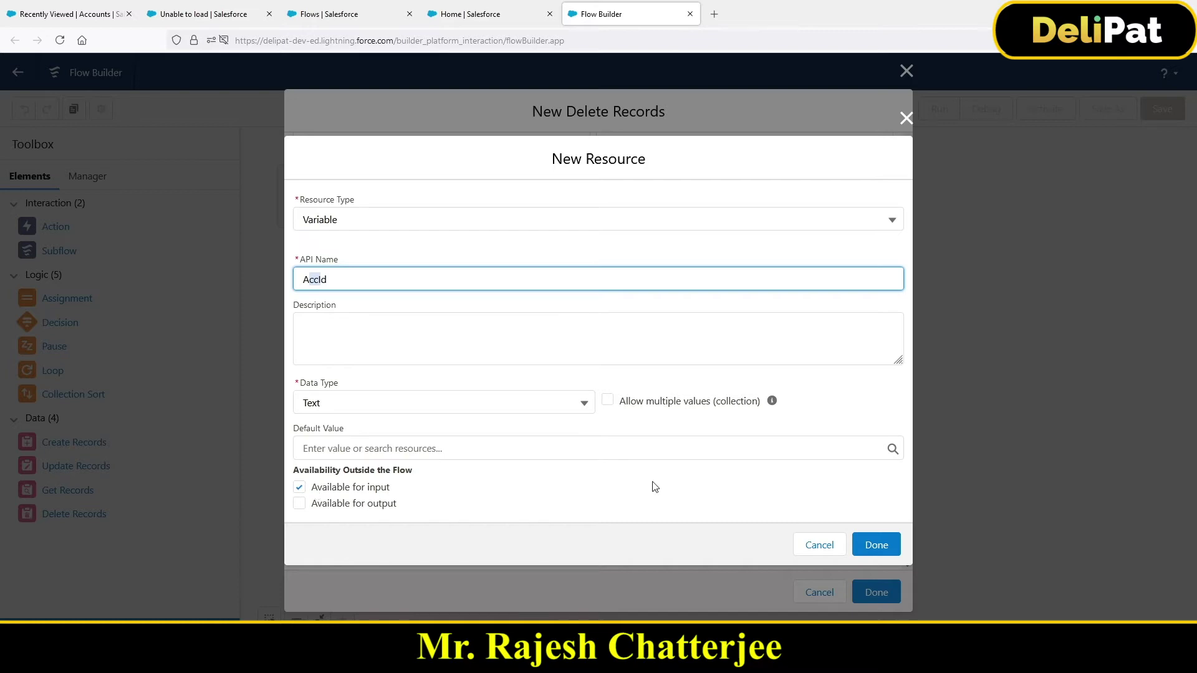
left_click(865, 543)
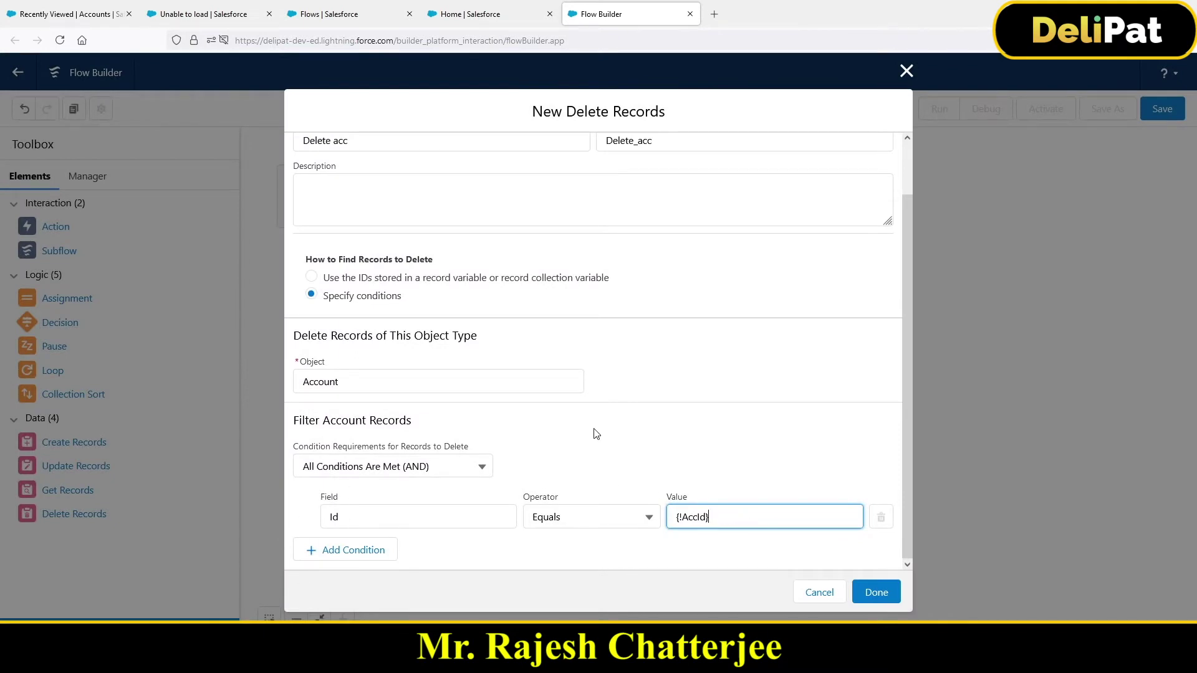
Finish the Delete Records element and connect the Start element to it on the canvas.
scroll(596, 435, "up", 2)
scroll(665, 467, "down", 2)
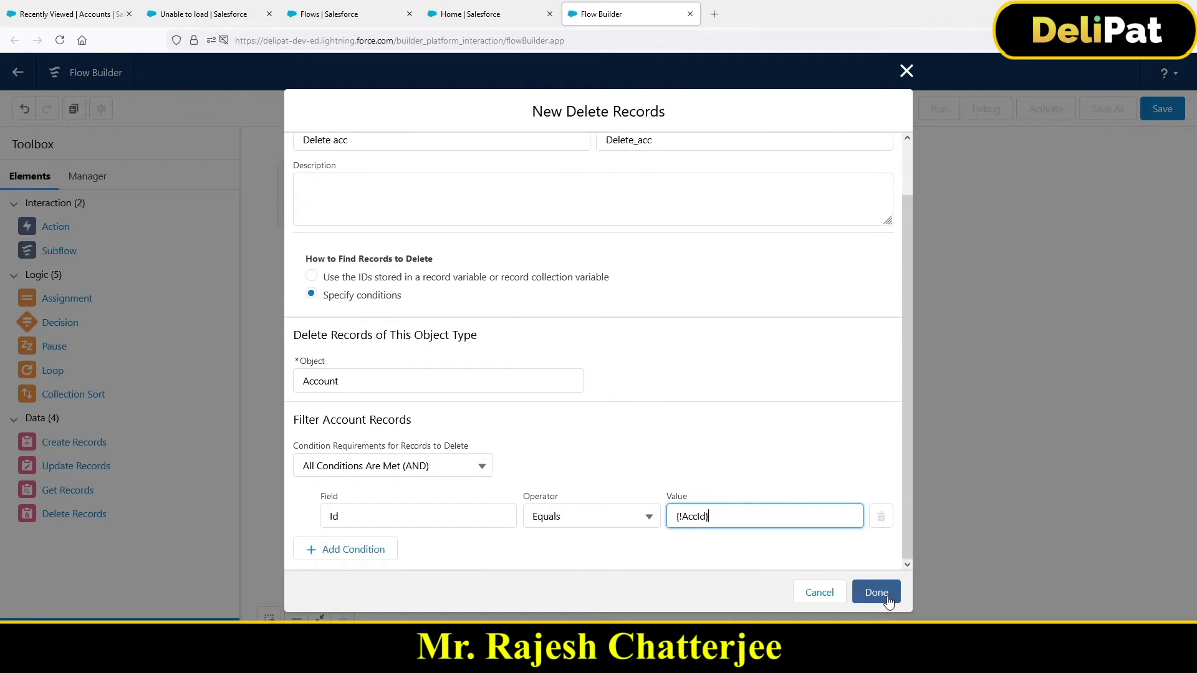
left_click(875, 593)
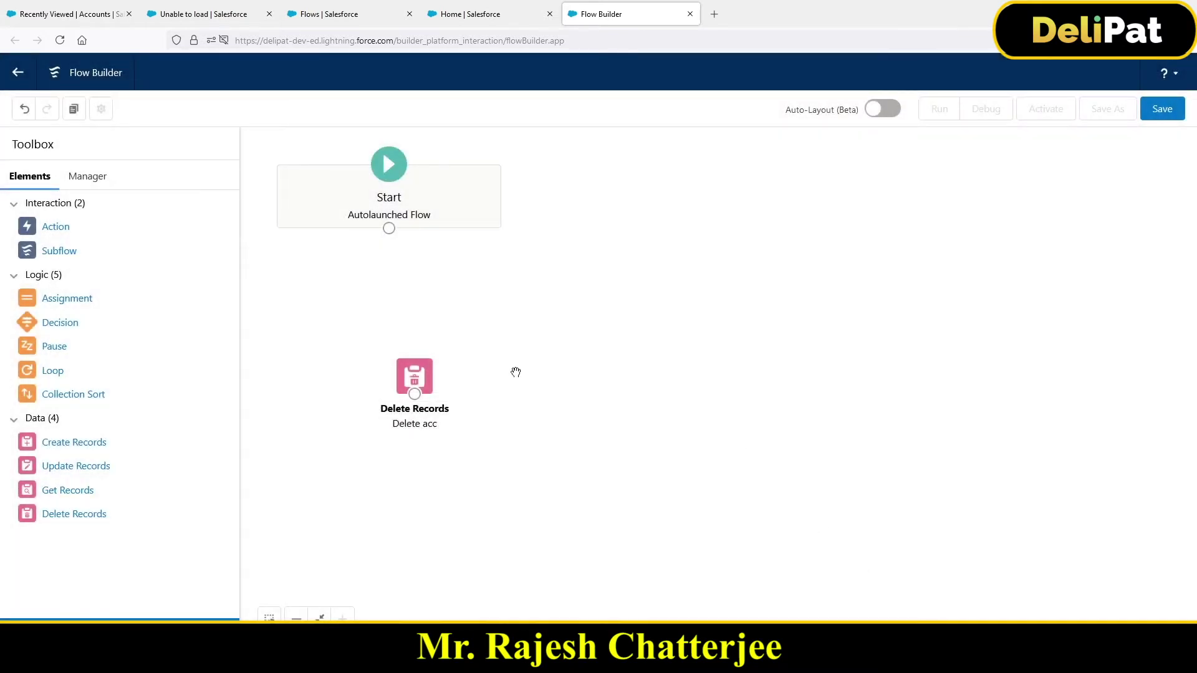
left_click_drag(388, 229, 412, 388)
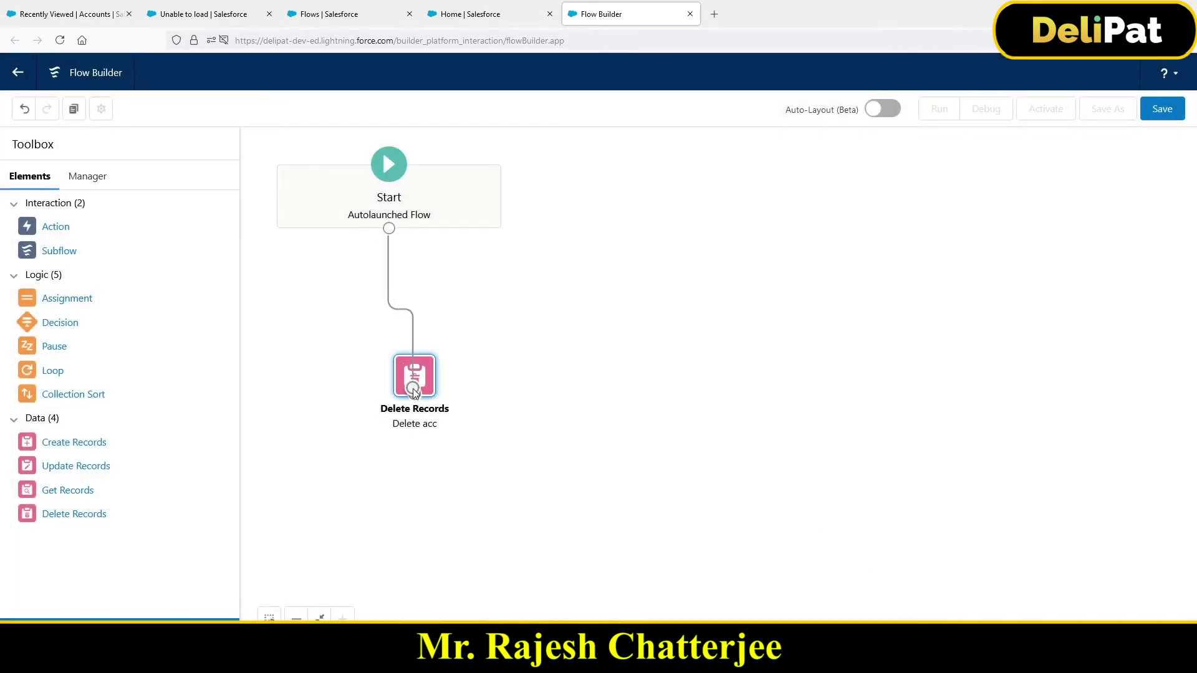
Save the flow with the label "delete from Process builder" and activate it.
left_click(1149, 110)
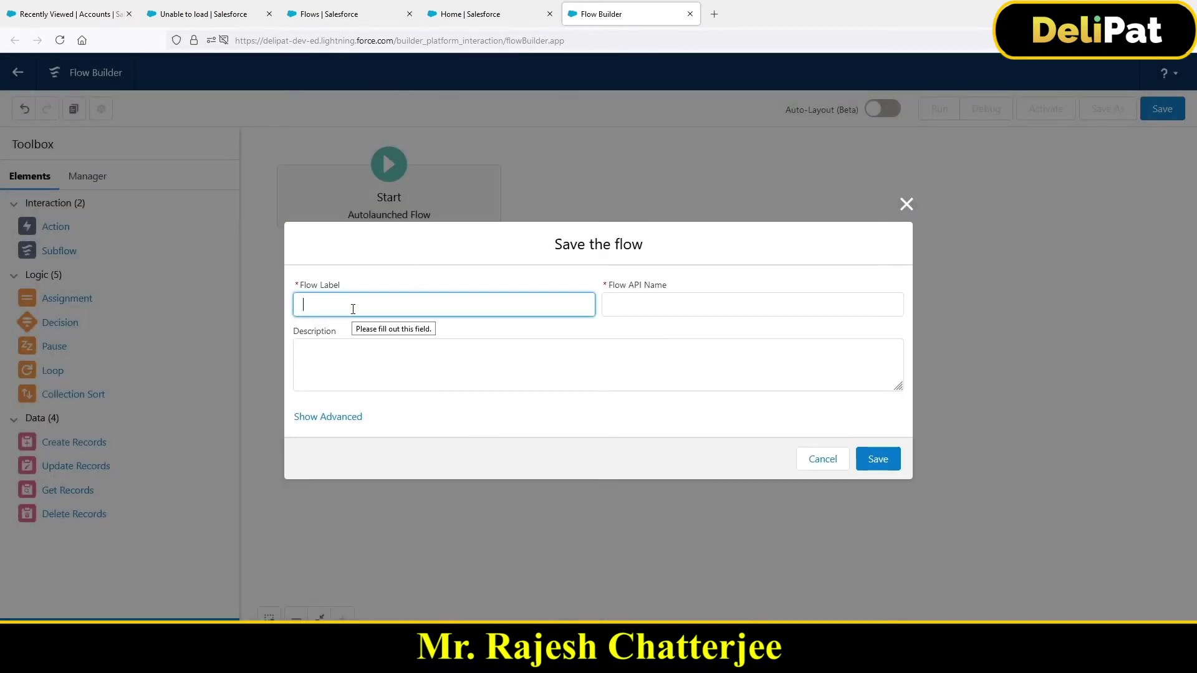
type("deleet")
left_click(876, 458)
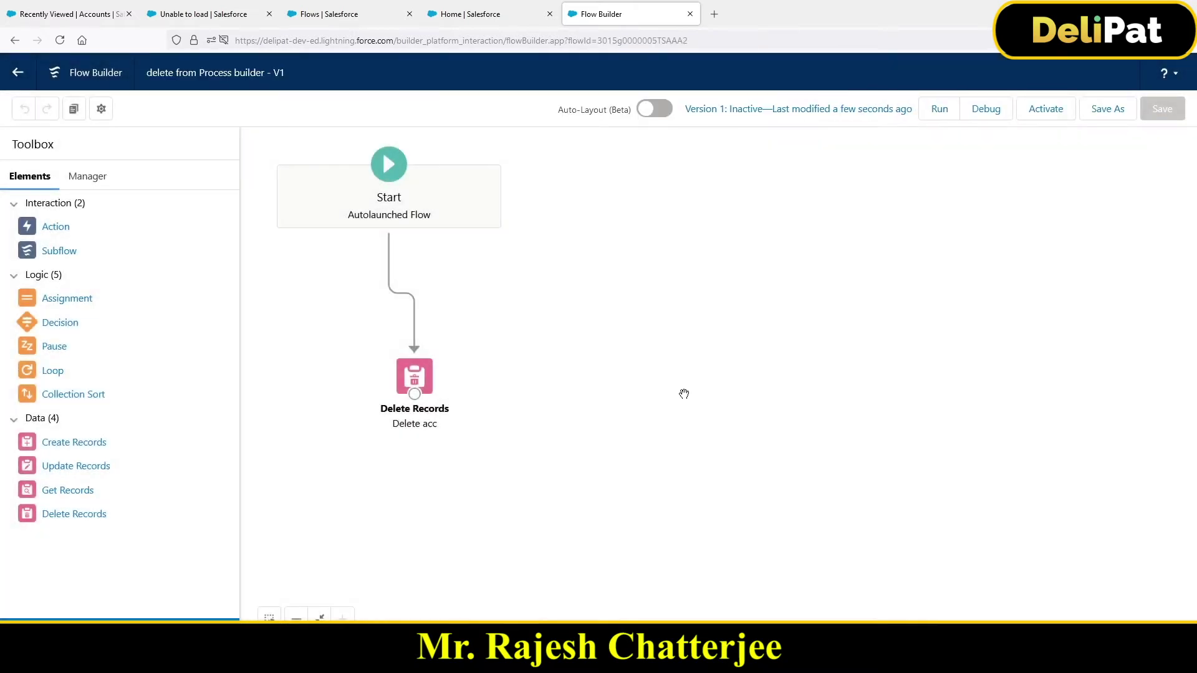
left_click(1042, 108)
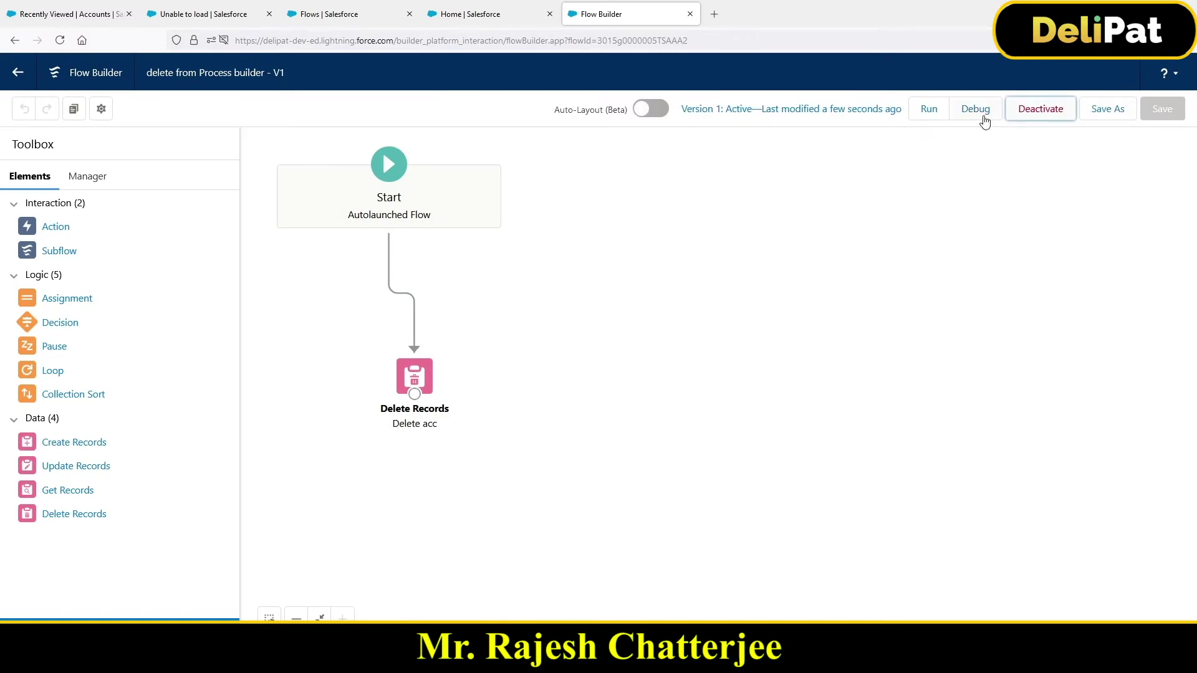
Find Process Builder in Setup and open version 3 of the Update Opp Based on Account Status process.
left_click(446, 15)
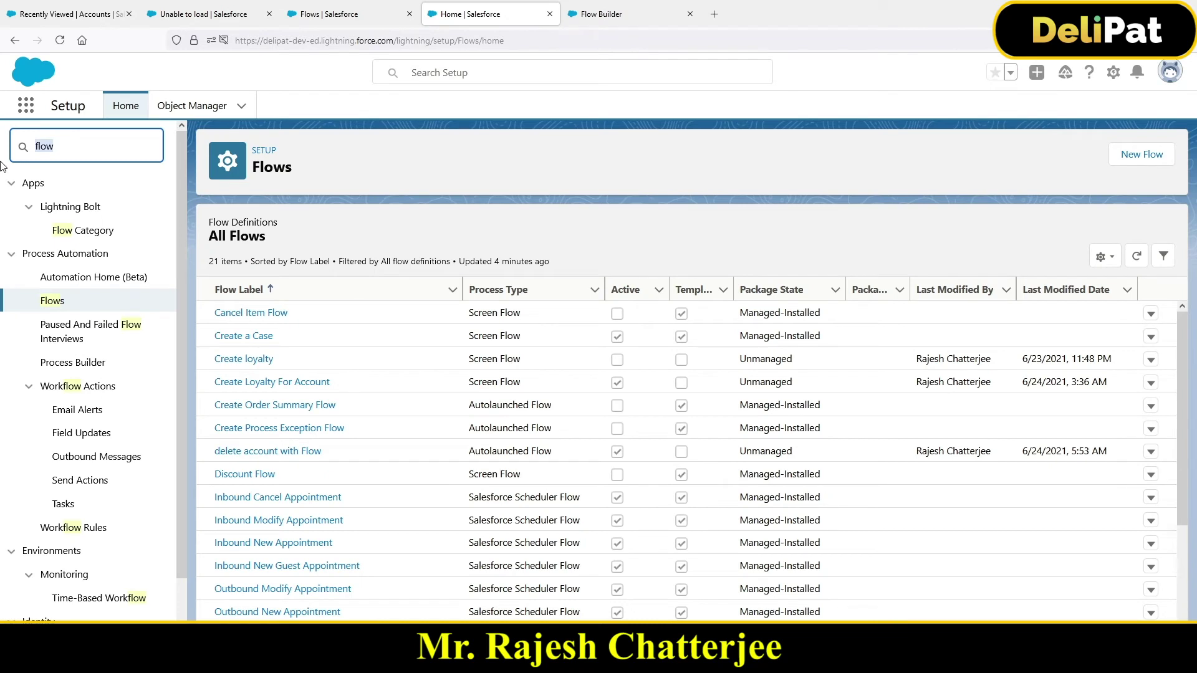
type("process b")
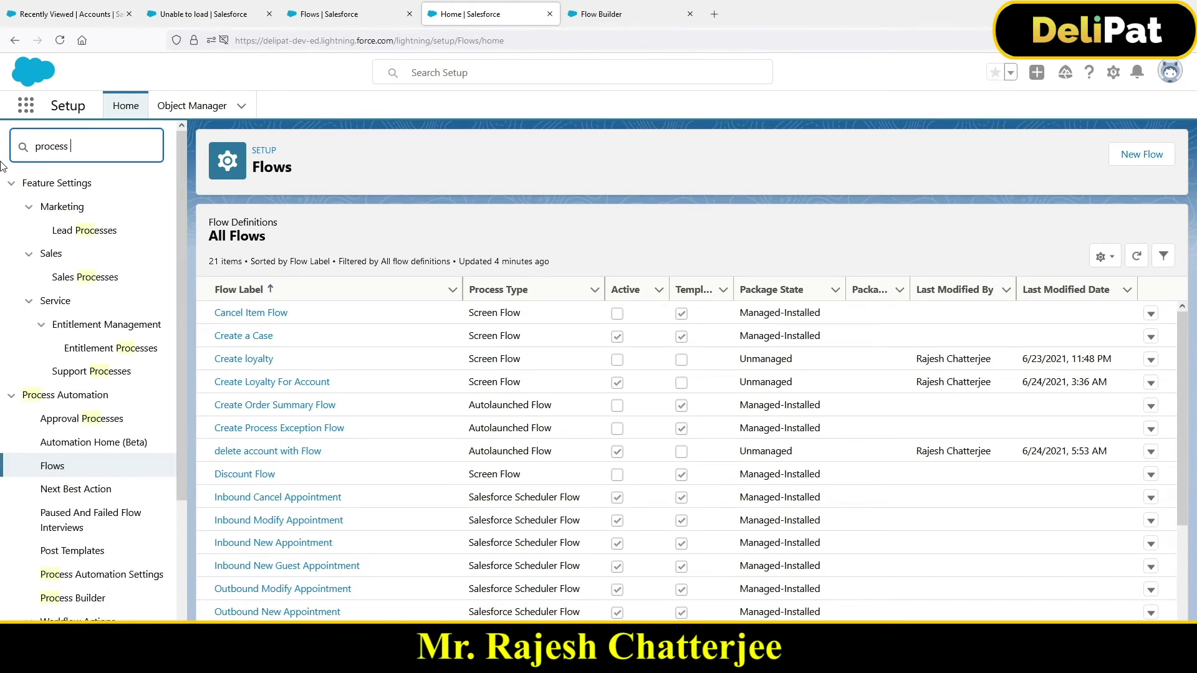
left_click(73, 209)
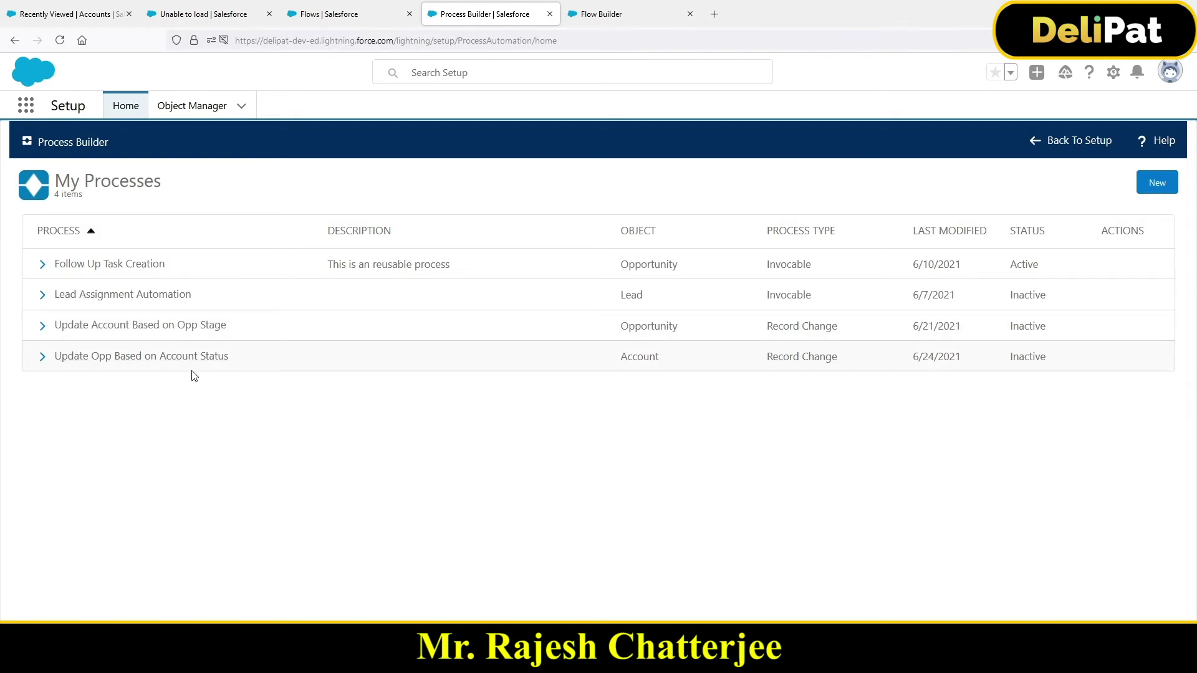
double_click(627, 358)
left_click(42, 358)
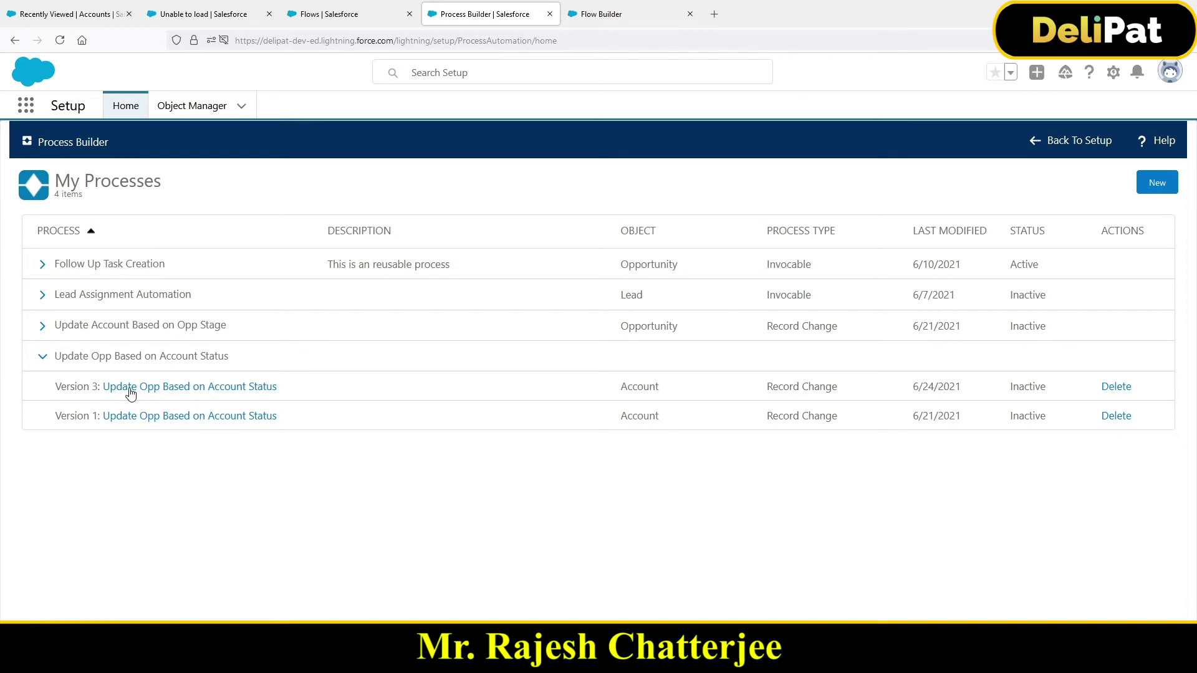
left_click(131, 391)
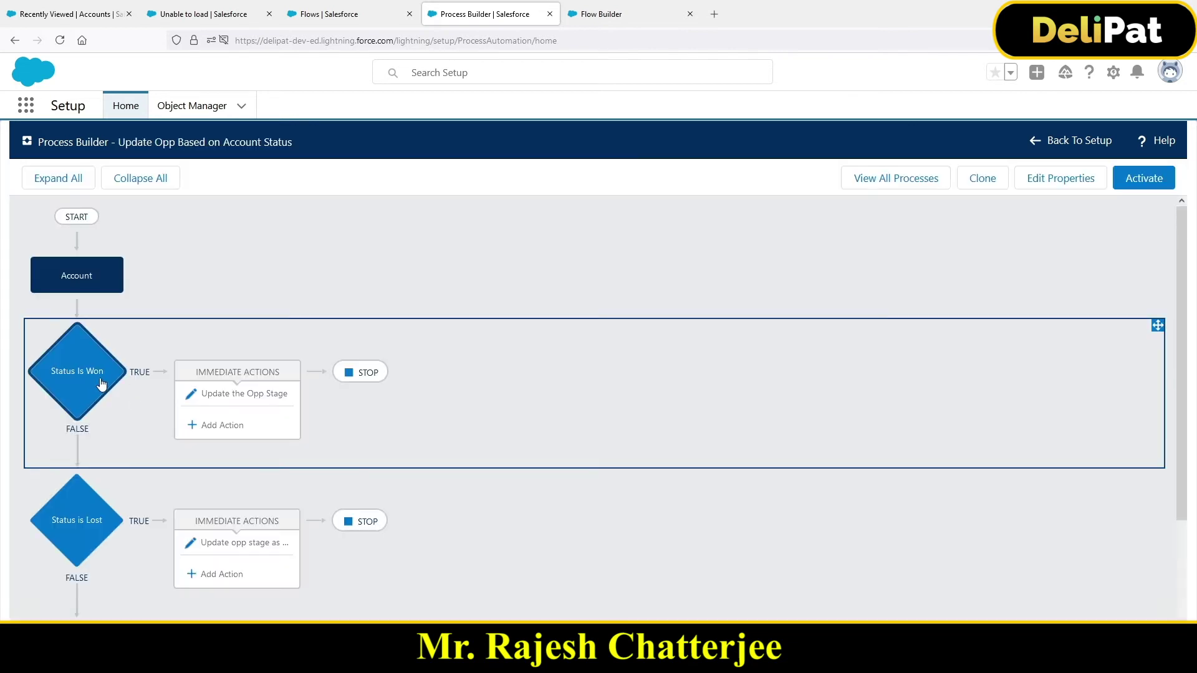
Clone the Update Opp Based on Account Status process as a version of the current process.
scroll(79, 372, "down", 2)
scroll(93, 334, "up", 1)
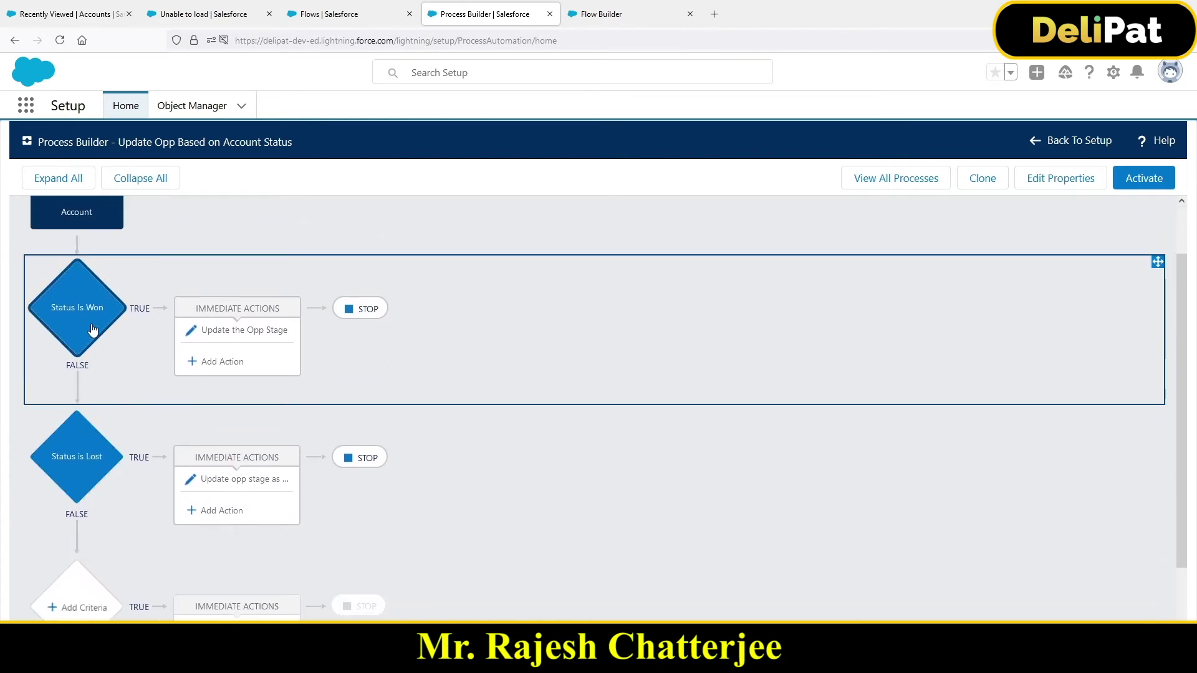
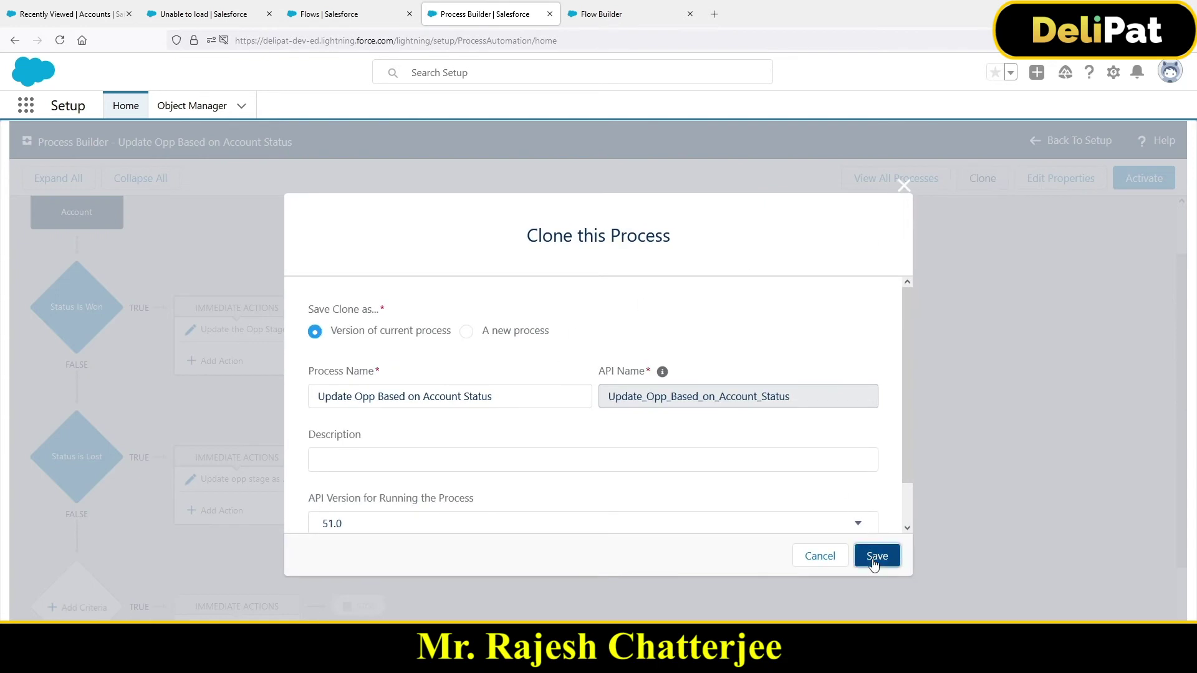
left_click(877, 556)
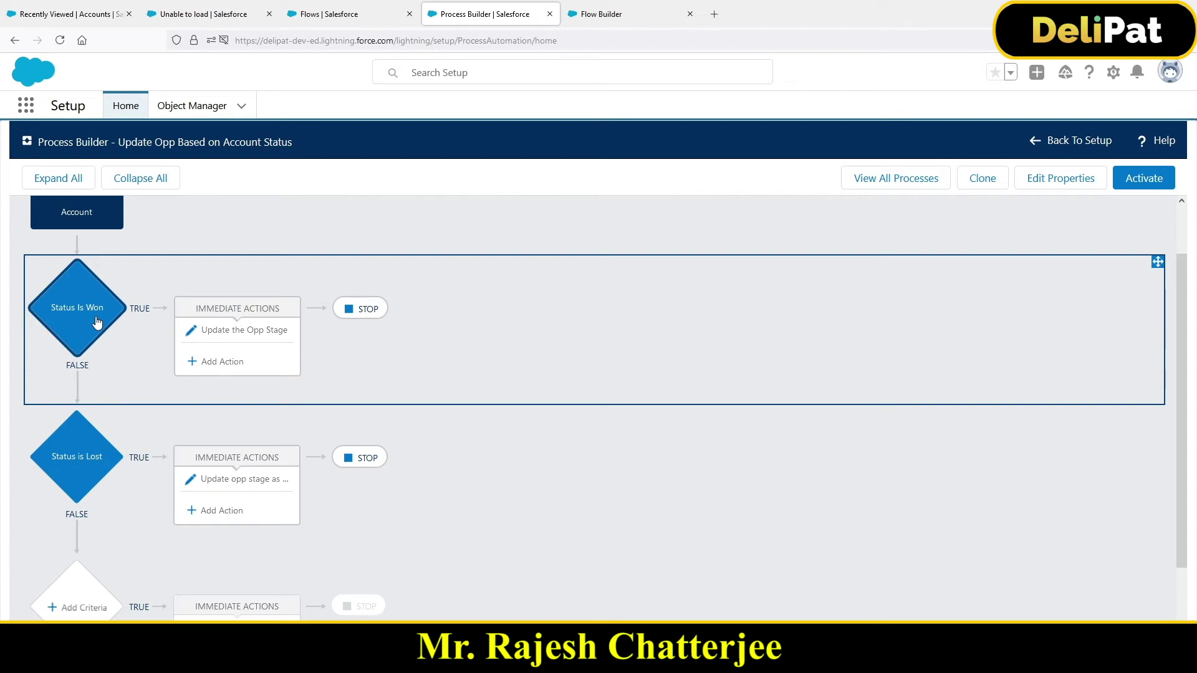
Add a Flows action named "Delete acc" to the Status is Lost criteria that calls the "delete from Process builder" flow.
left_click(71, 461)
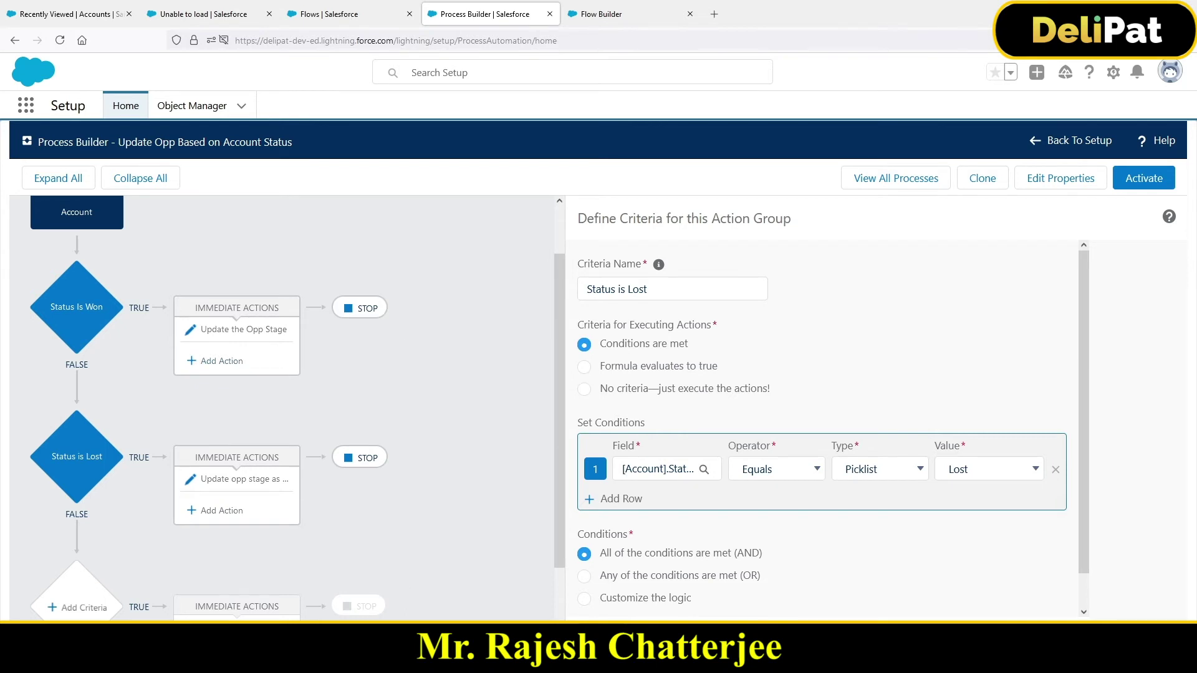
left_click(247, 487)
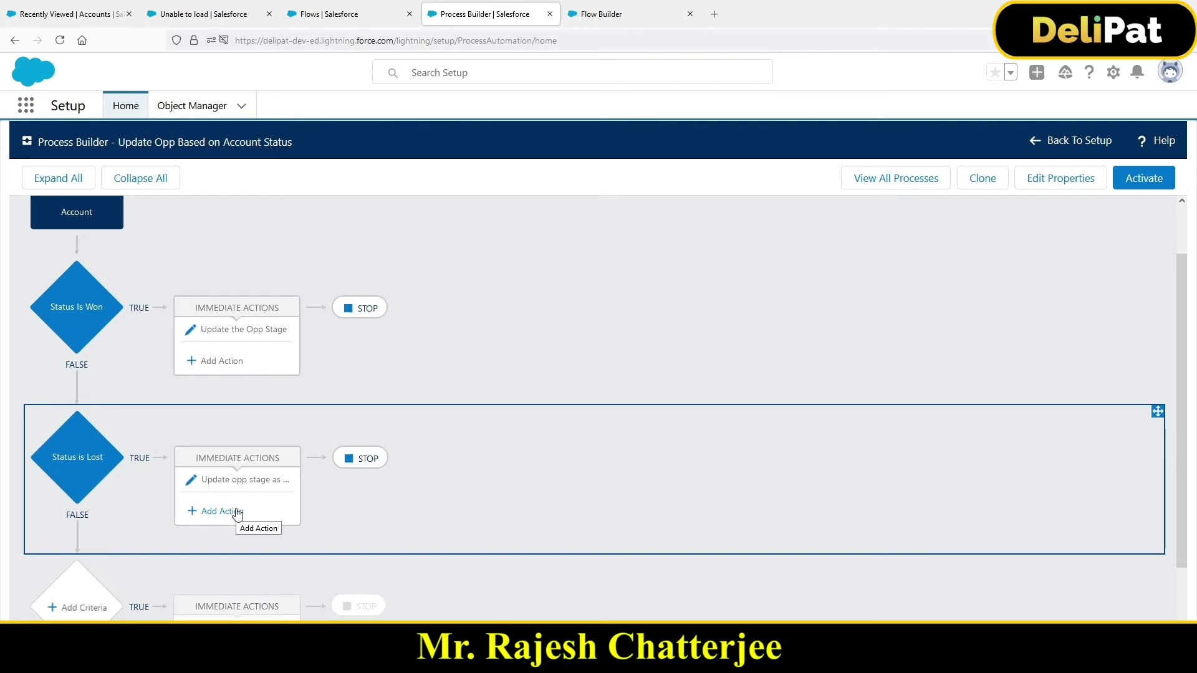
left_click(238, 513)
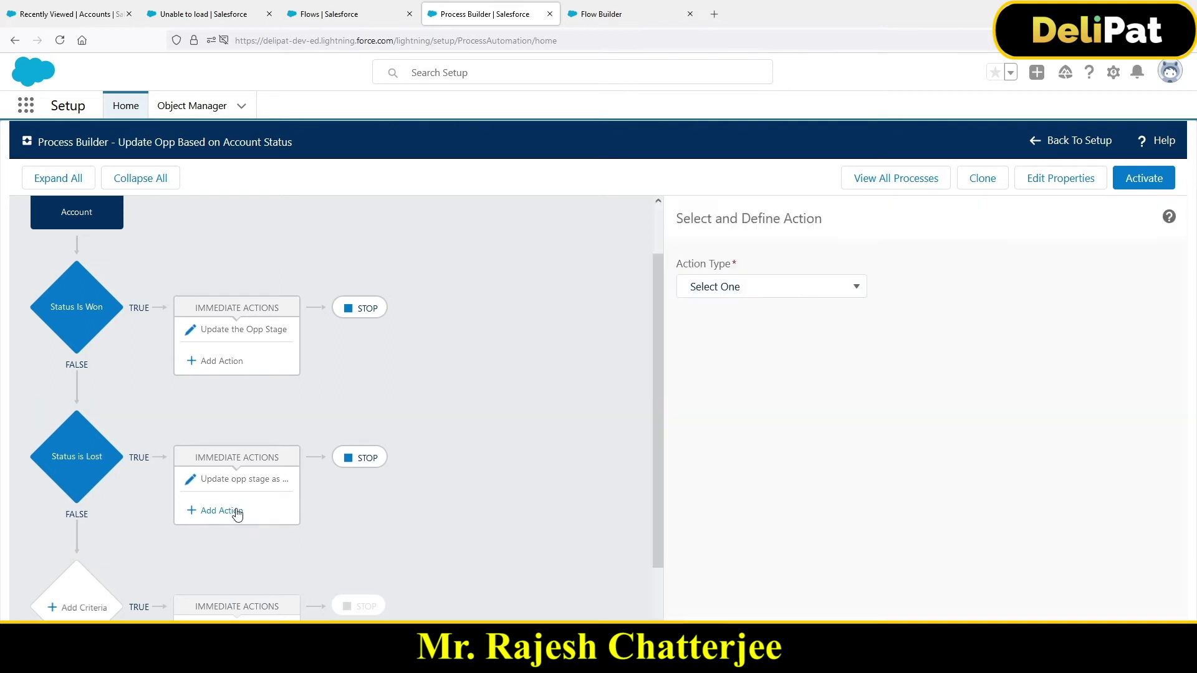
left_click(769, 292)
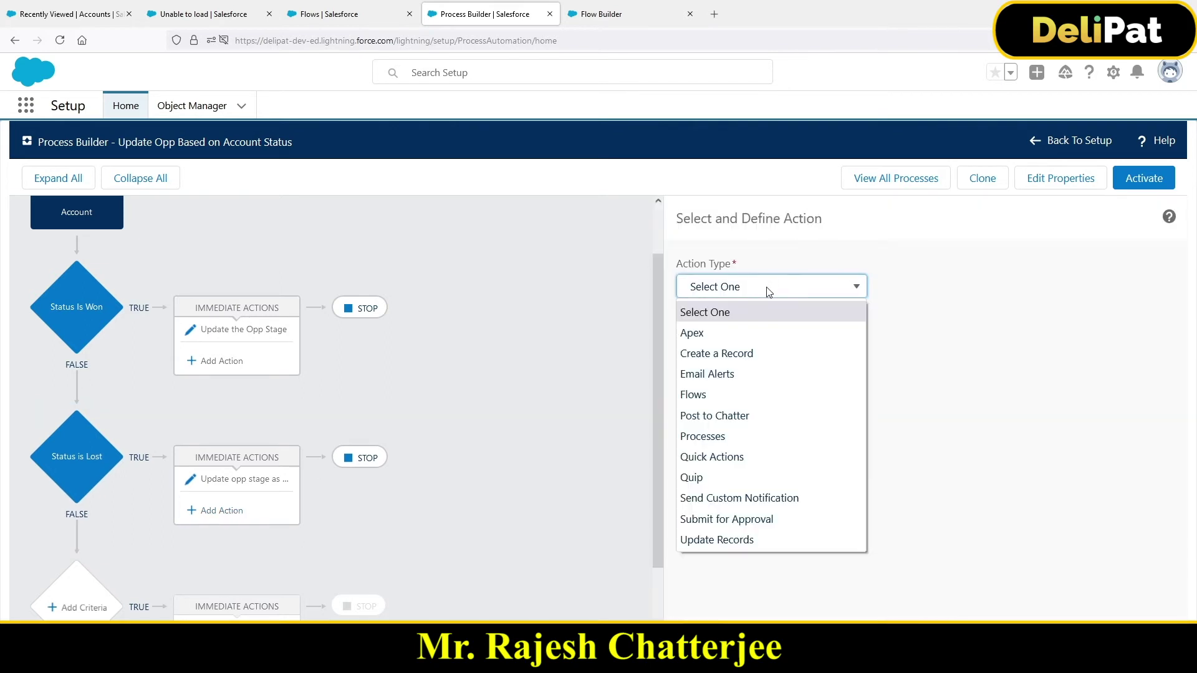
left_click(721, 395)
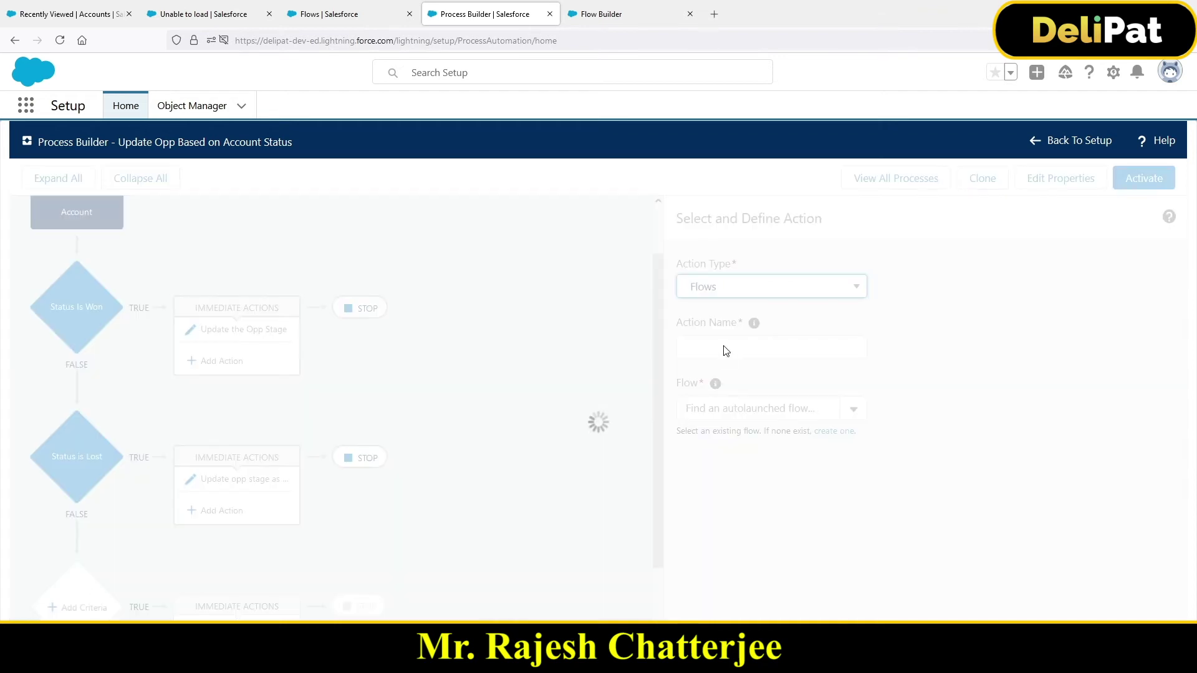
left_click(723, 349)
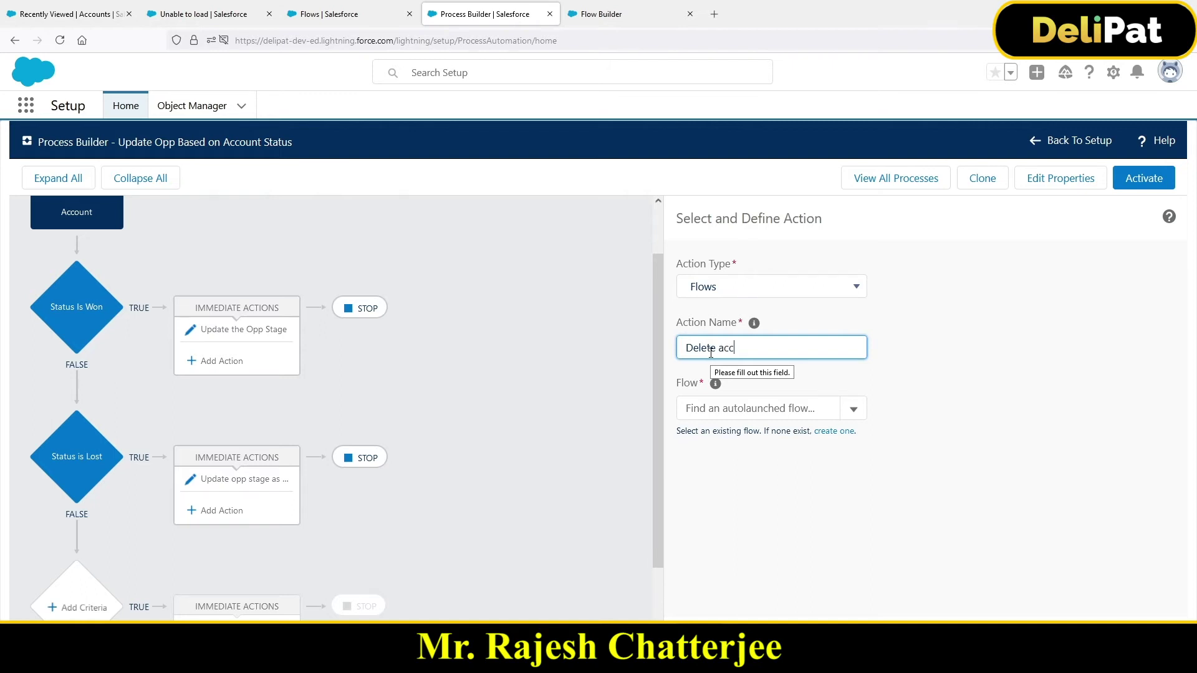
left_click(759, 405)
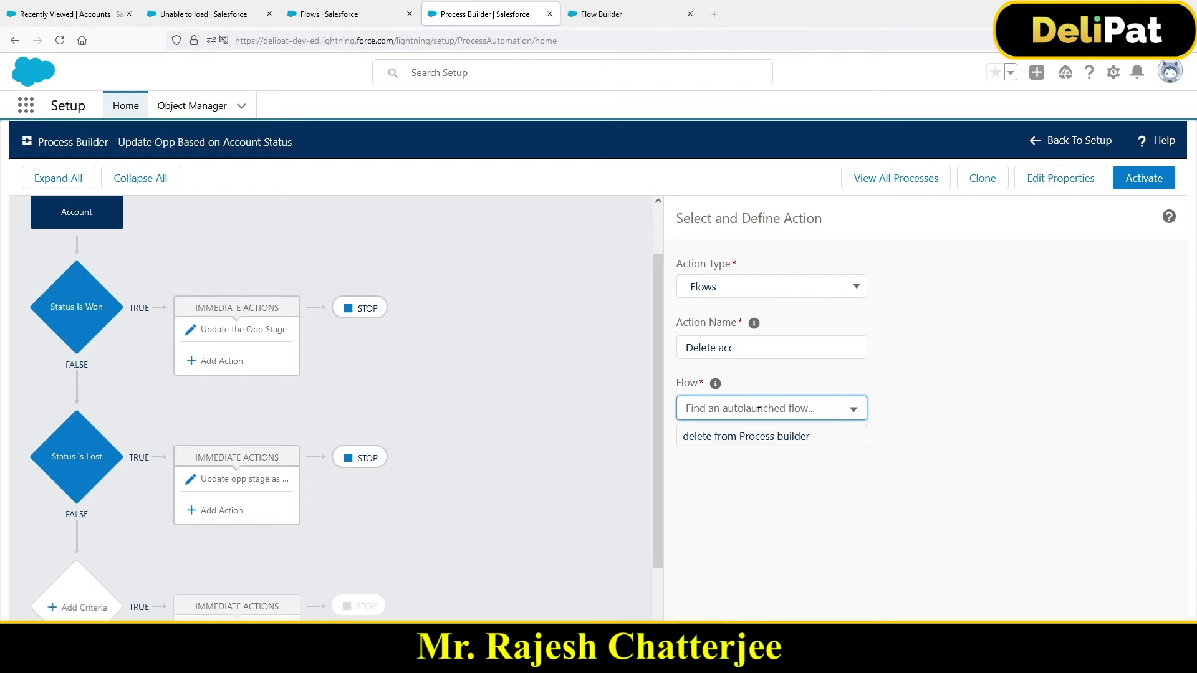
left_click(743, 443)
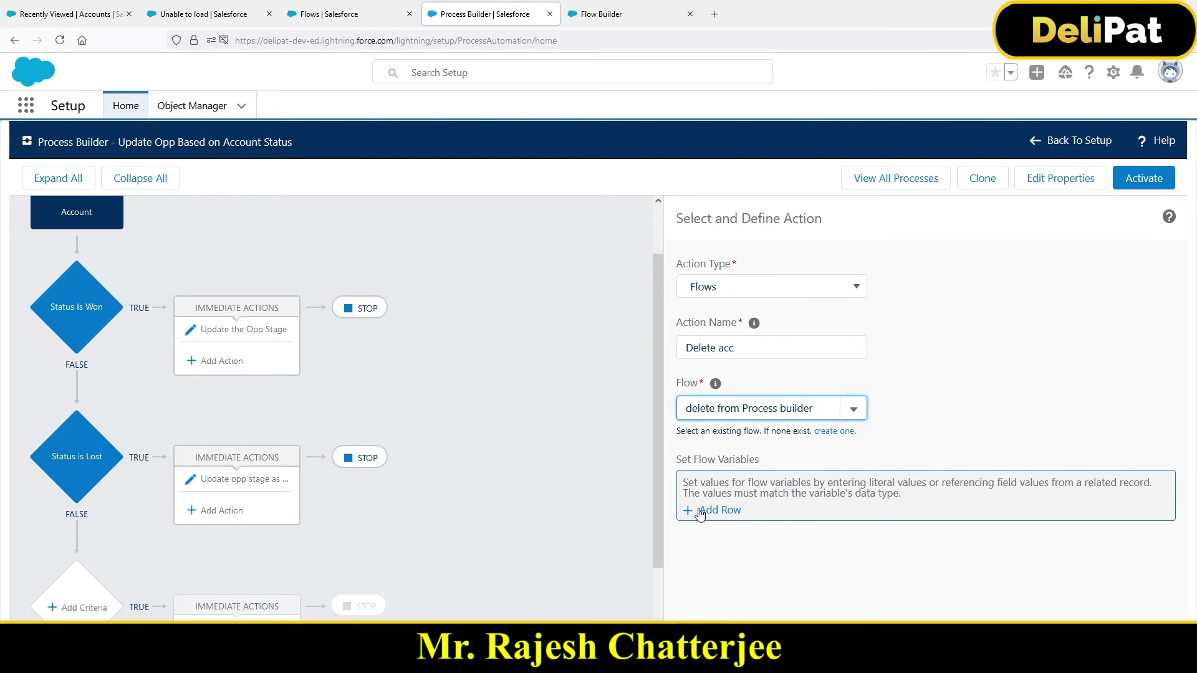
Set the flow variable AccId to a field reference to the account's Account ID, [Account].Id.
left_click(720, 517)
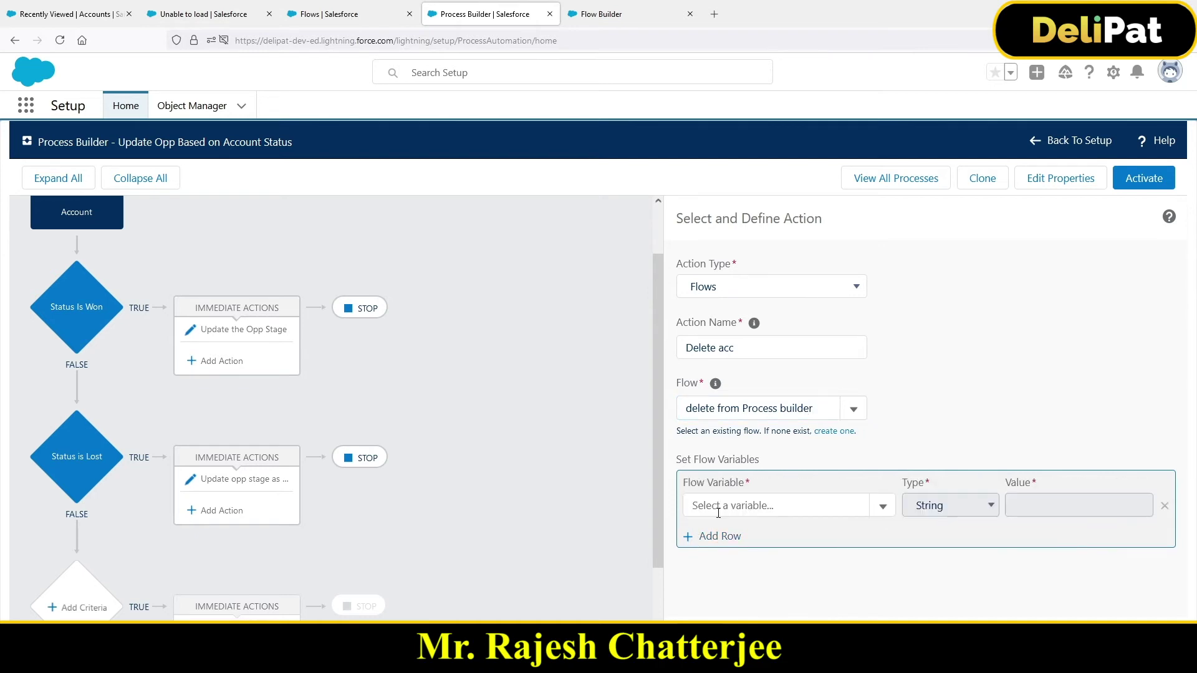
left_click(721, 506)
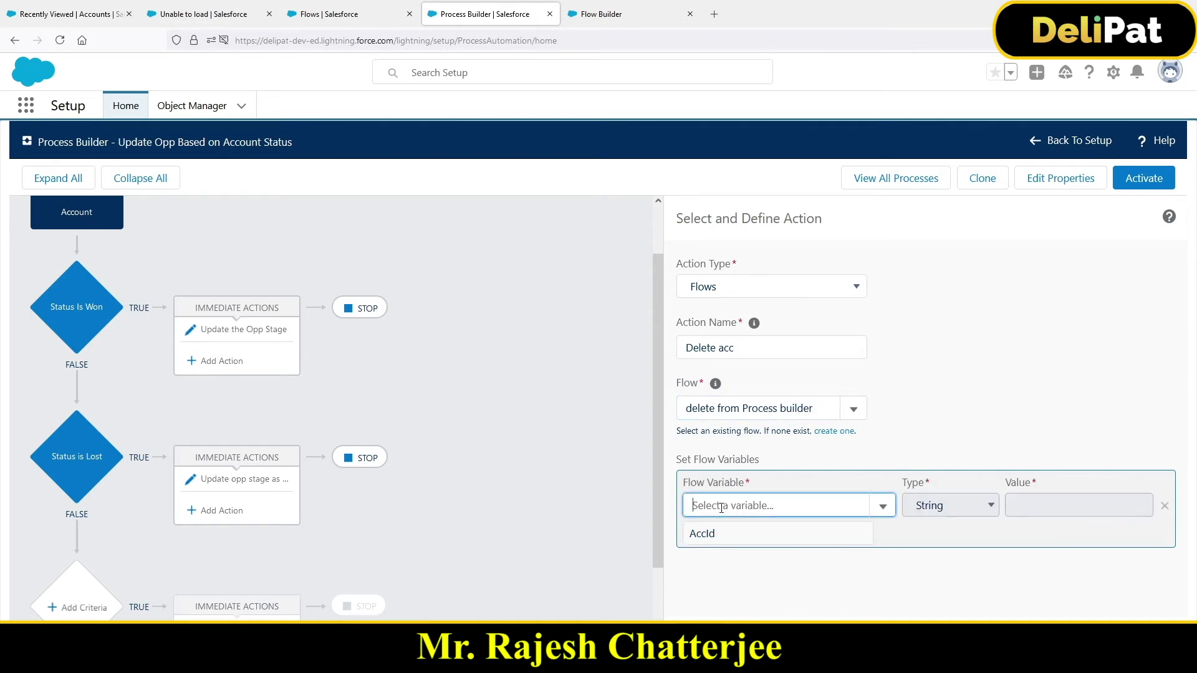
left_click(703, 535)
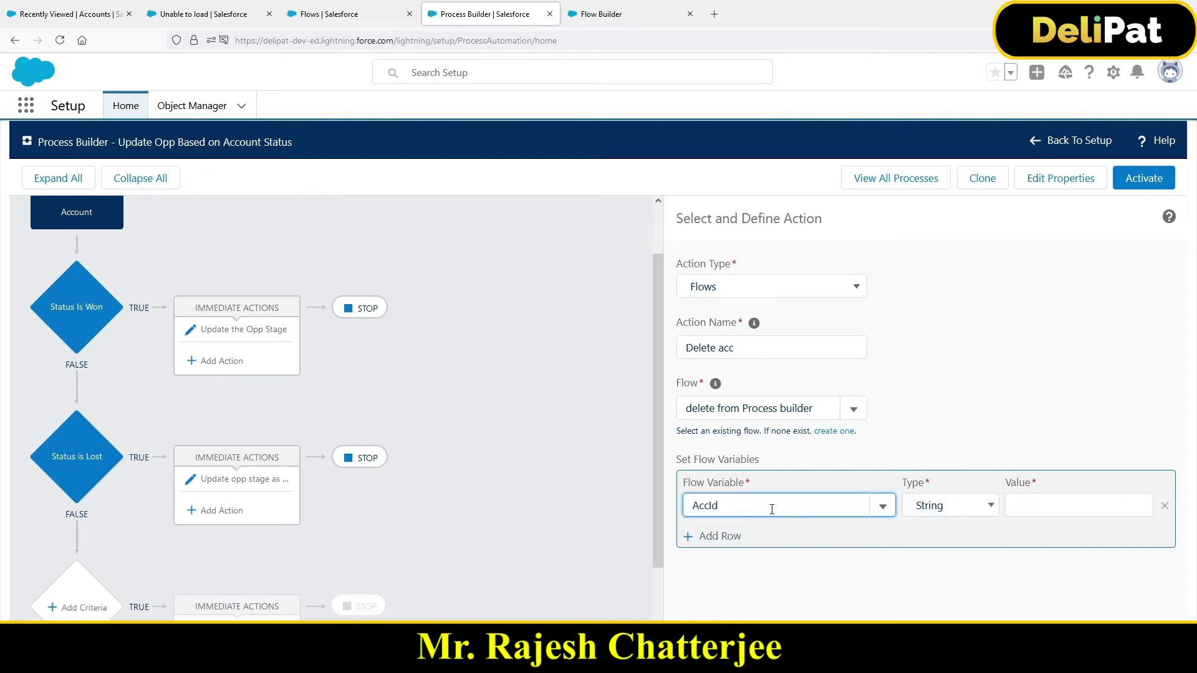
left_click(946, 510)
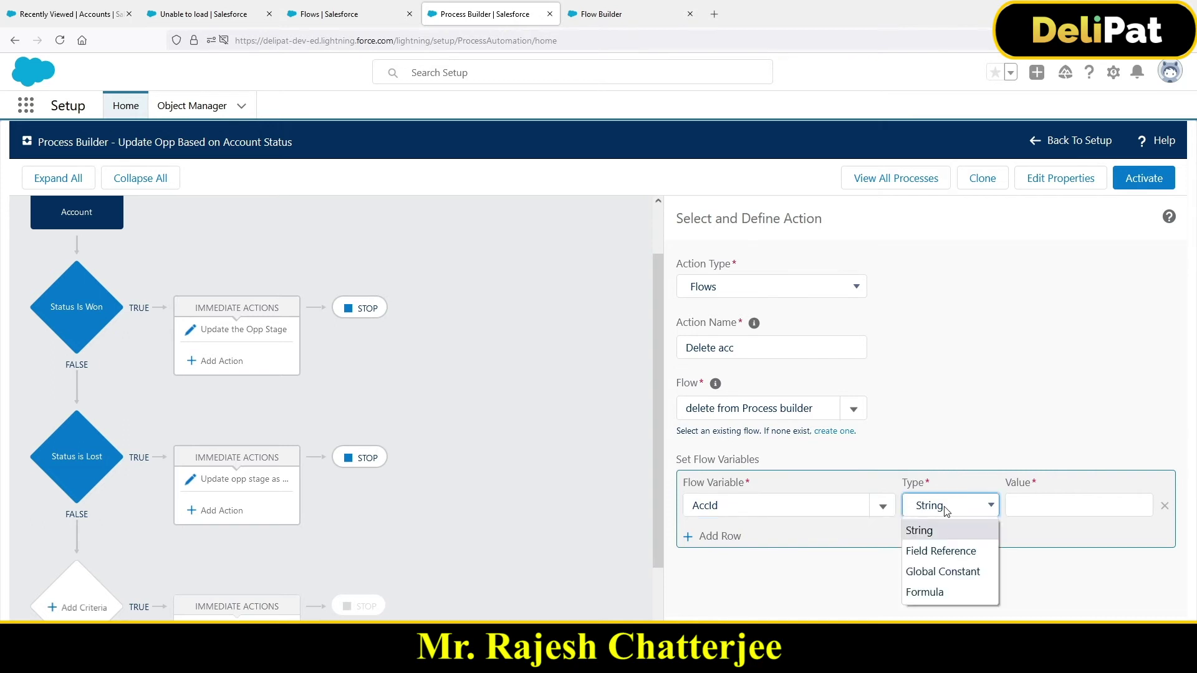
left_click(941, 548)
left_click(1047, 509)
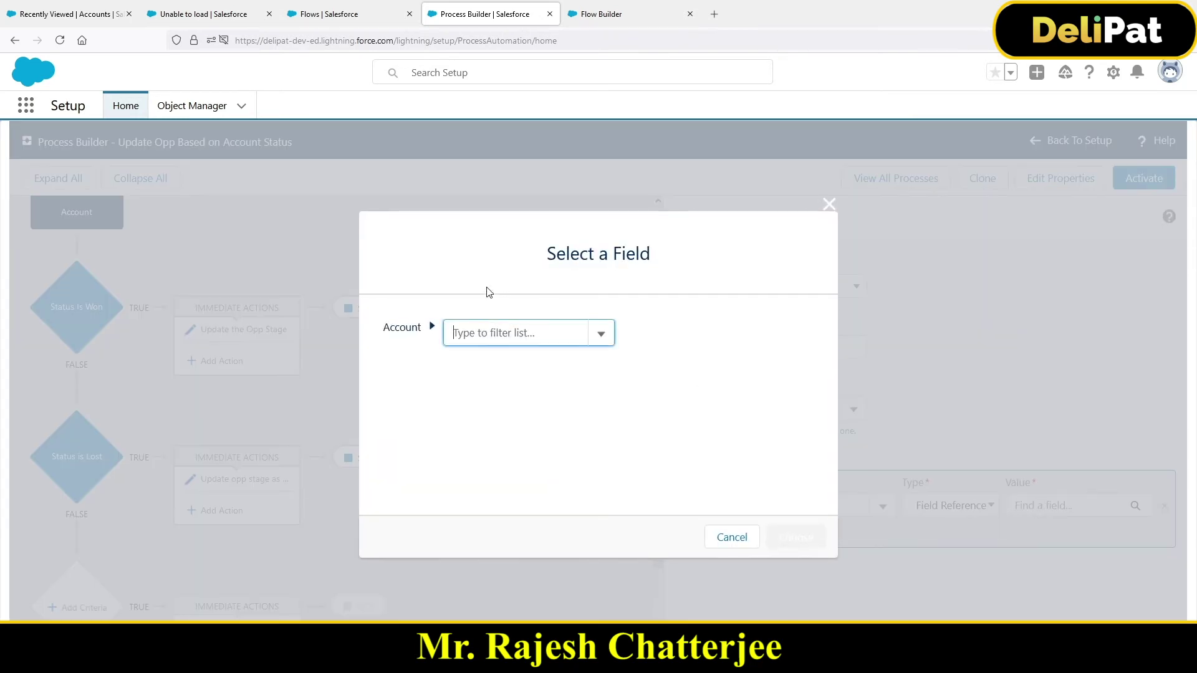
left_click(505, 333)
type("acco")
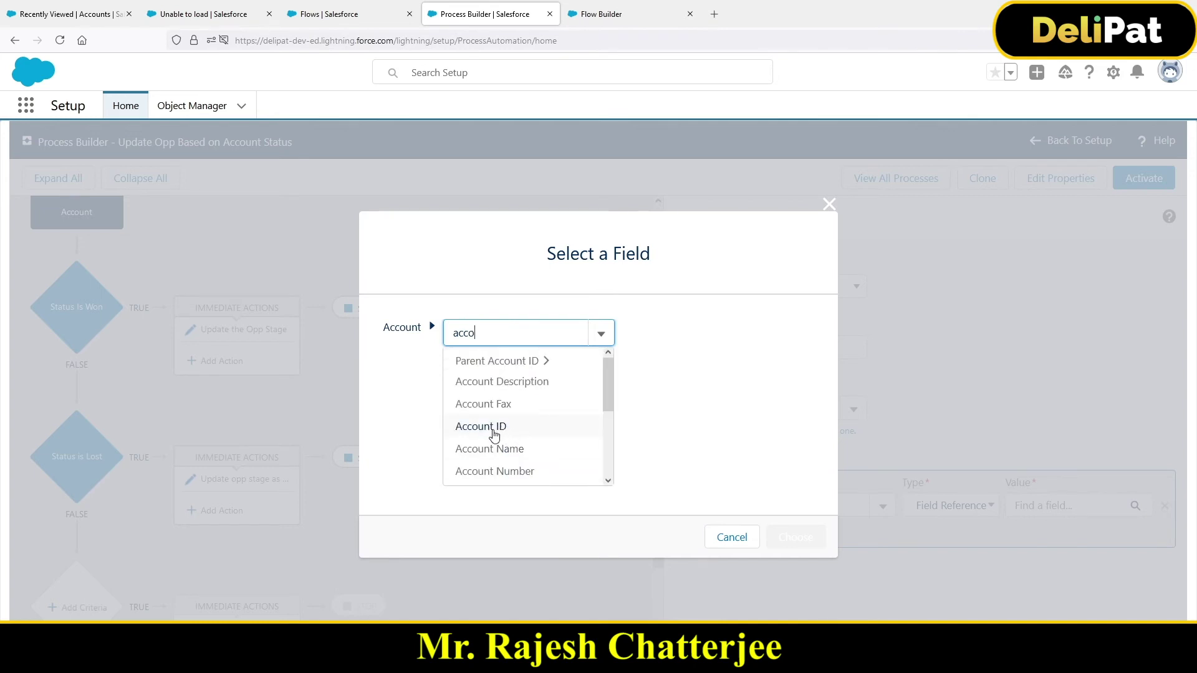
left_click(498, 427)
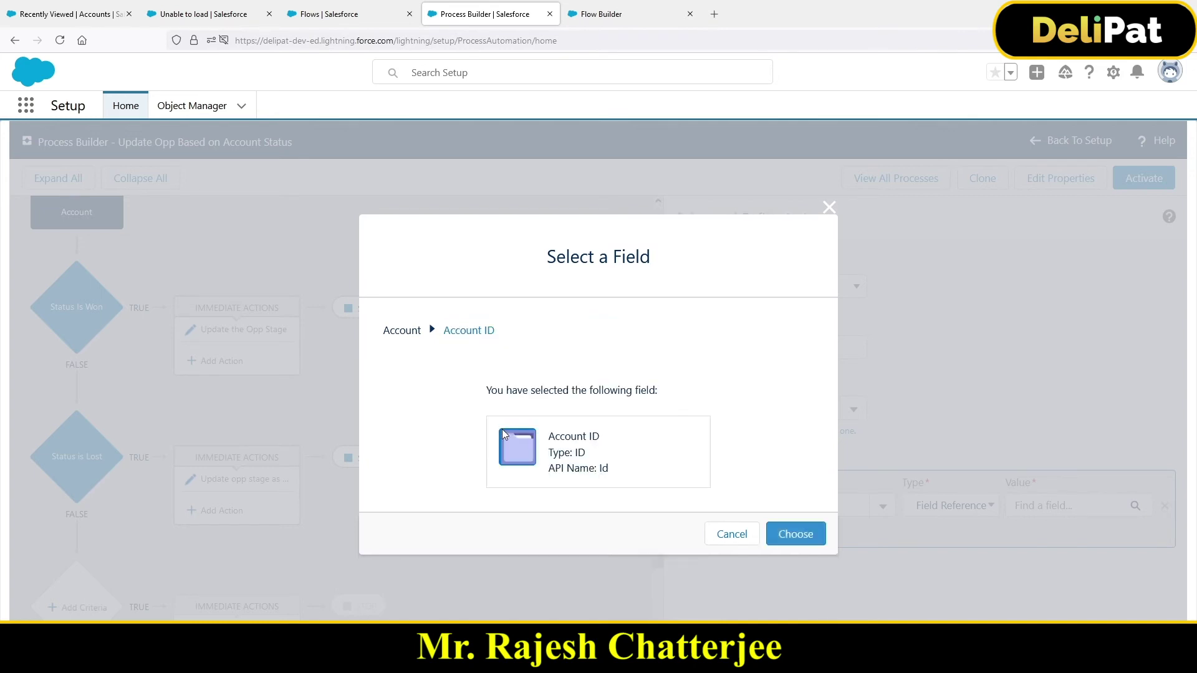
left_click(779, 536)
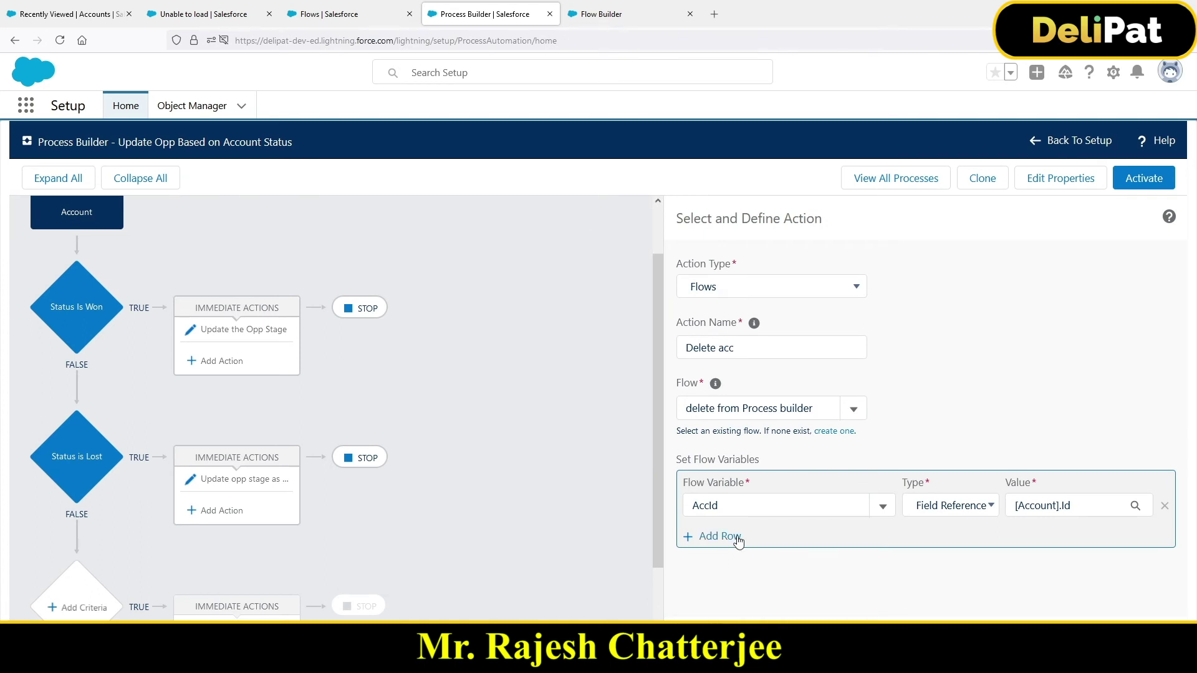
Check in the flow's Delete Records element how the AccId variable filters the accounts, and return to the process.
left_click(633, 19)
double_click(411, 385)
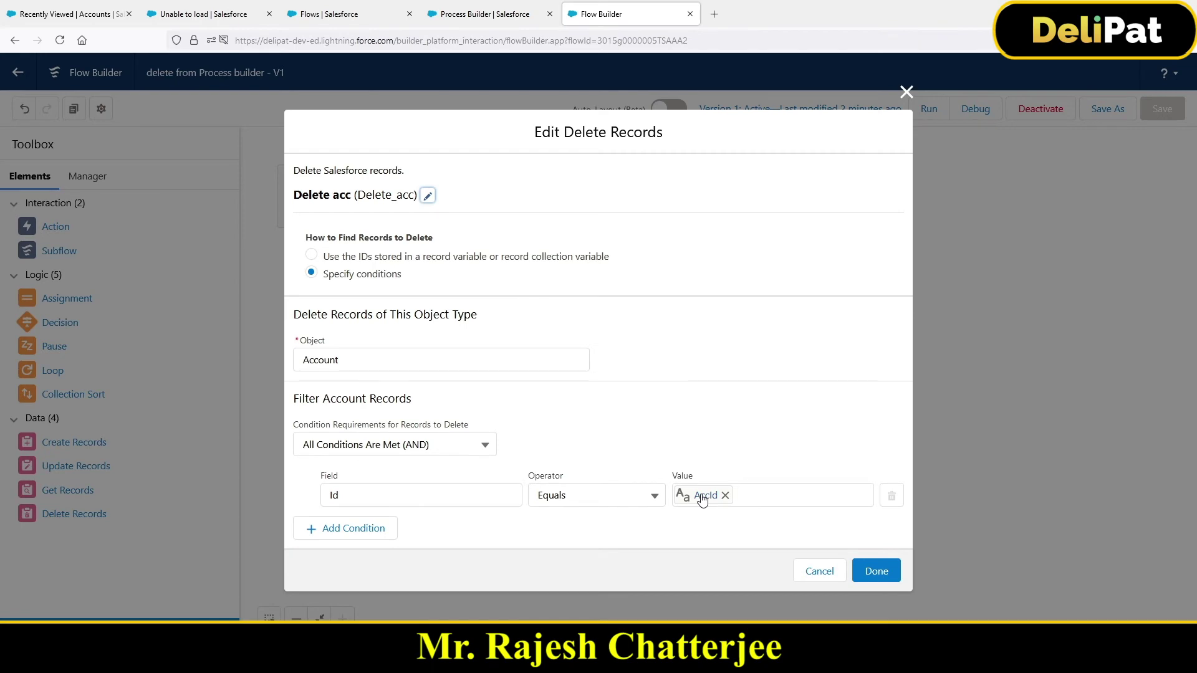
left_click(815, 572)
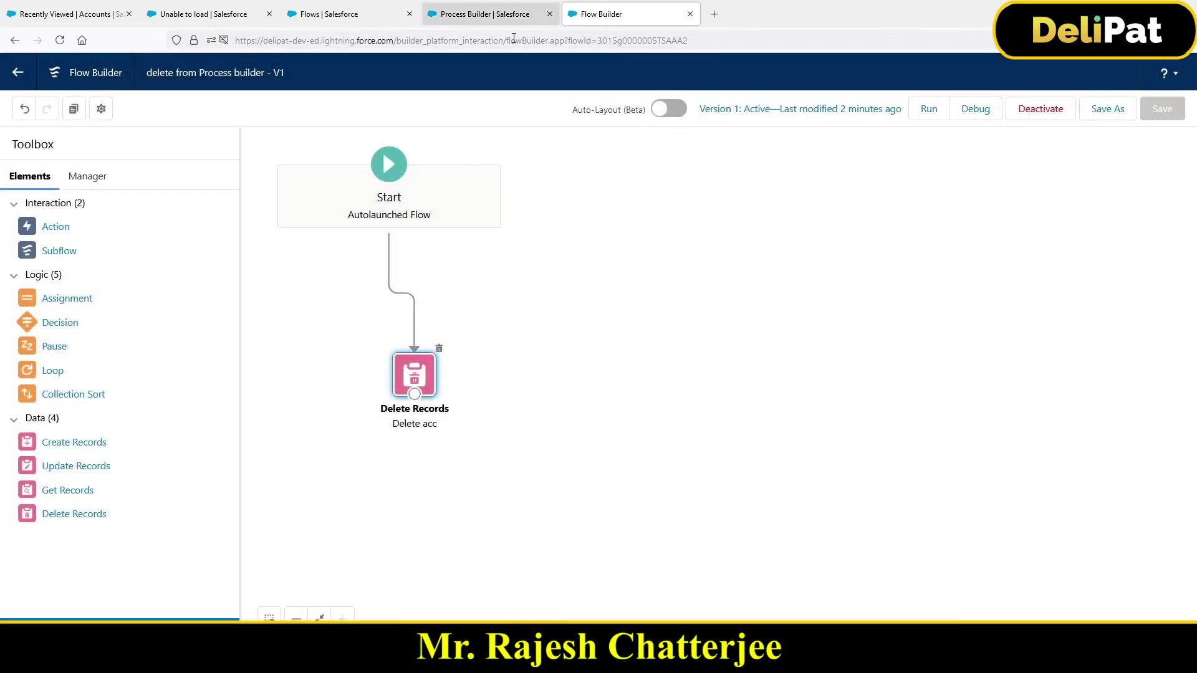
left_click(486, 15)
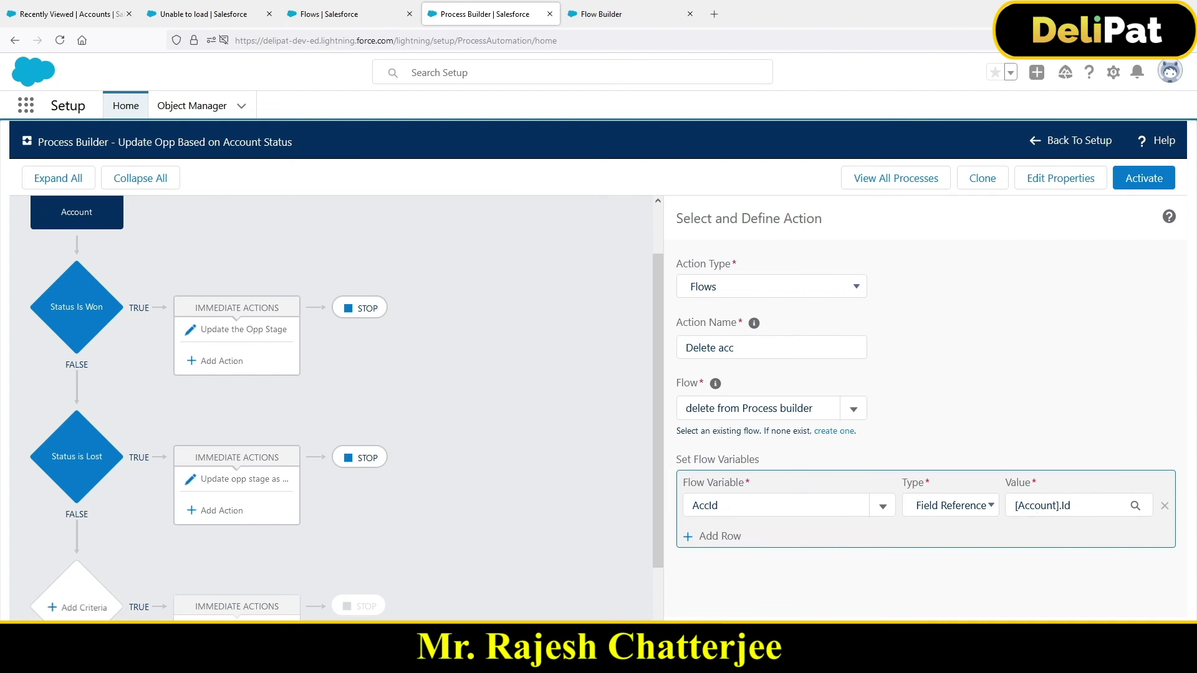
Save the Delete acc action and activate the Update Opp Based on Account Status process version.
left_click(1153, 642)
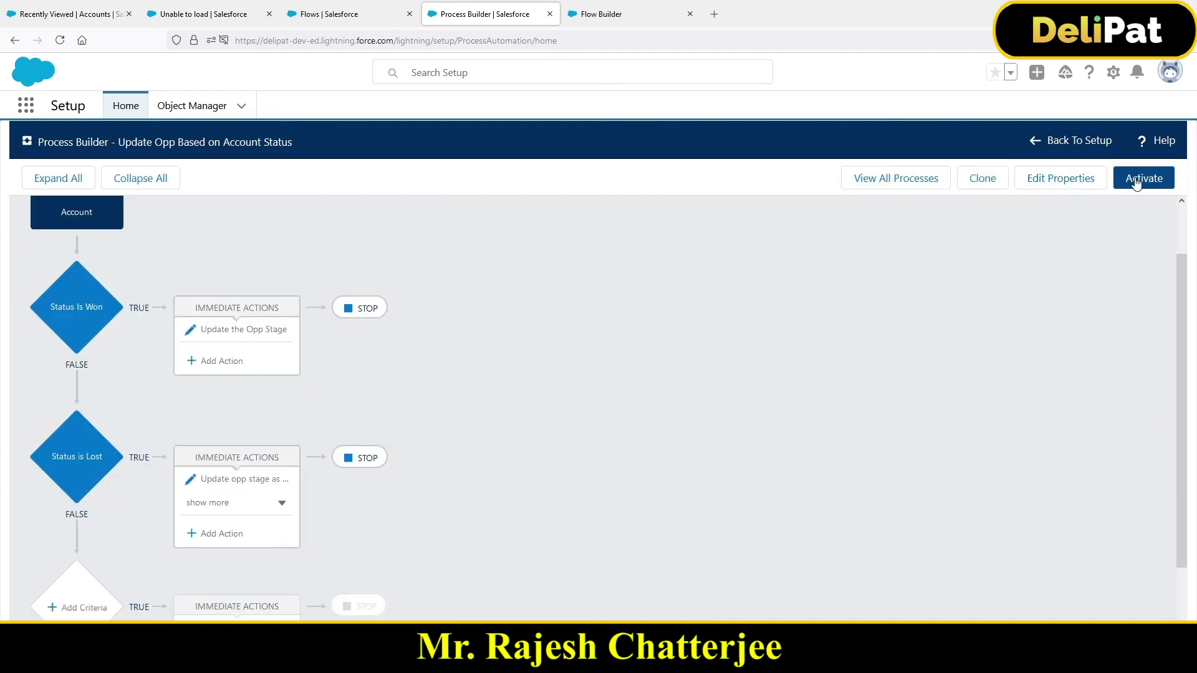
left_click(1135, 180)
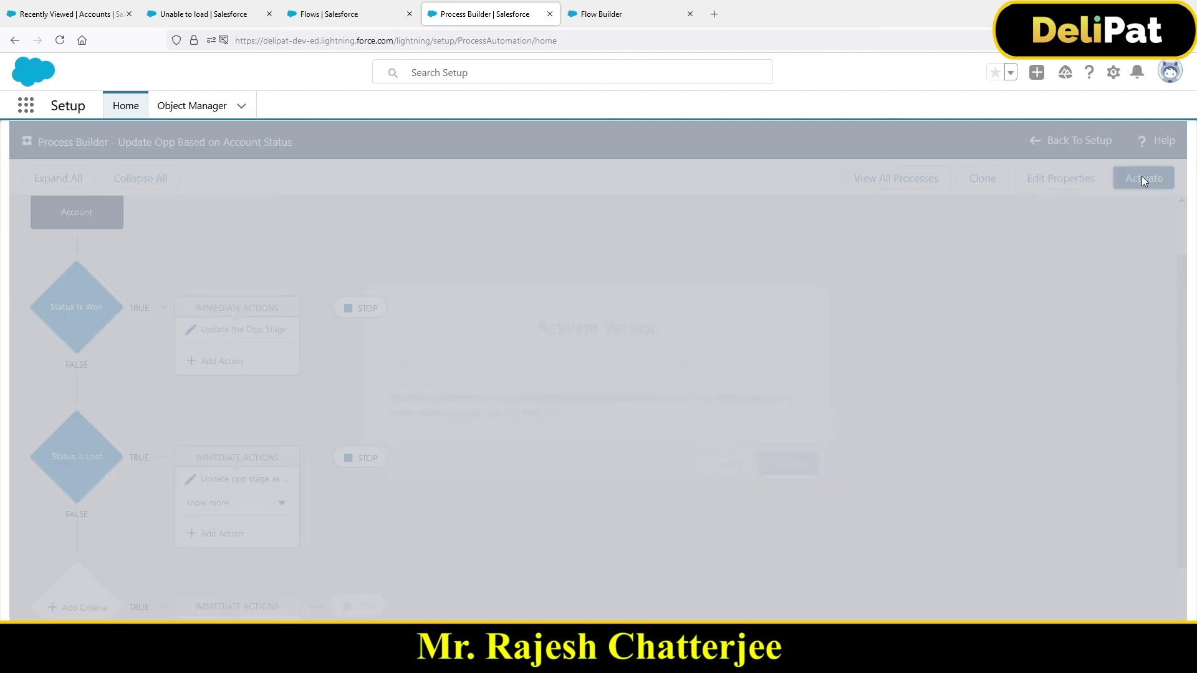
left_click(798, 463)
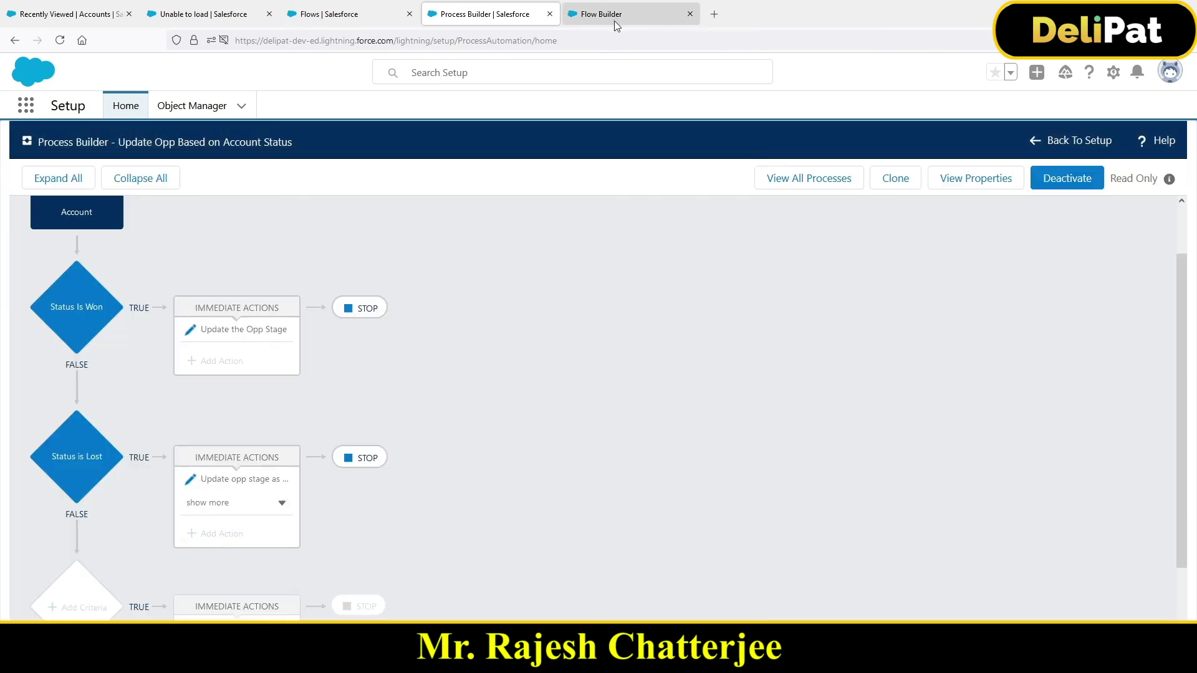
Open the details and versions of the "delete account with Flow" flow and deactivate its version 1.
left_click(616, 25)
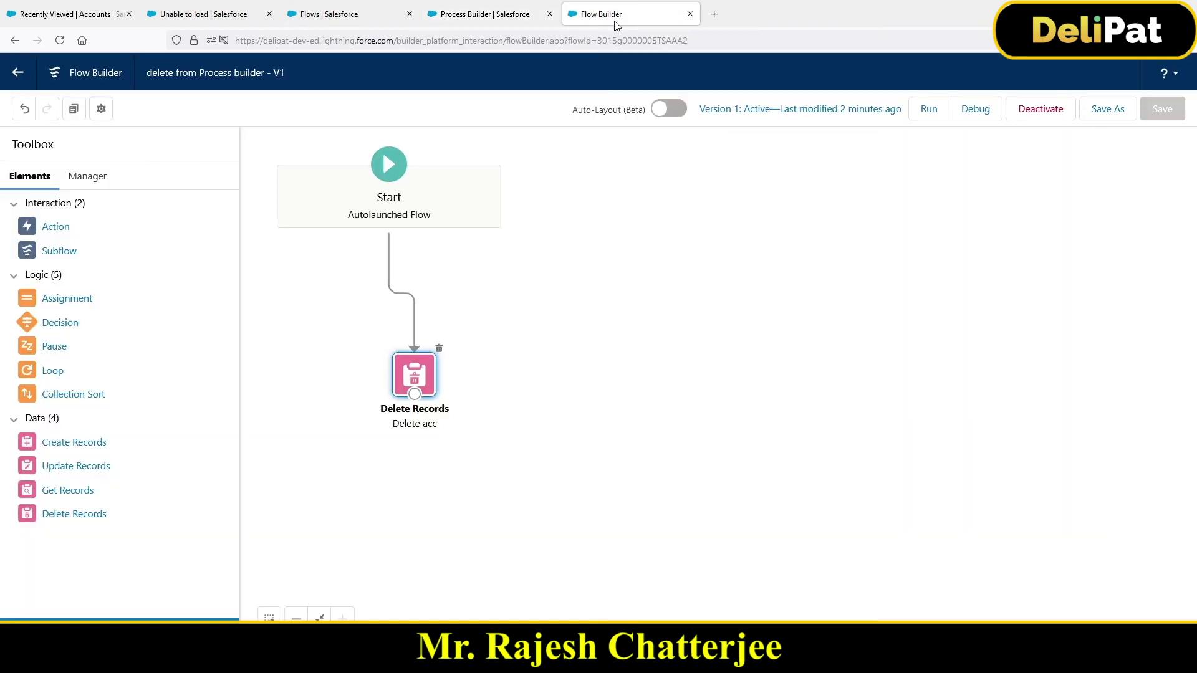
left_click(331, 20)
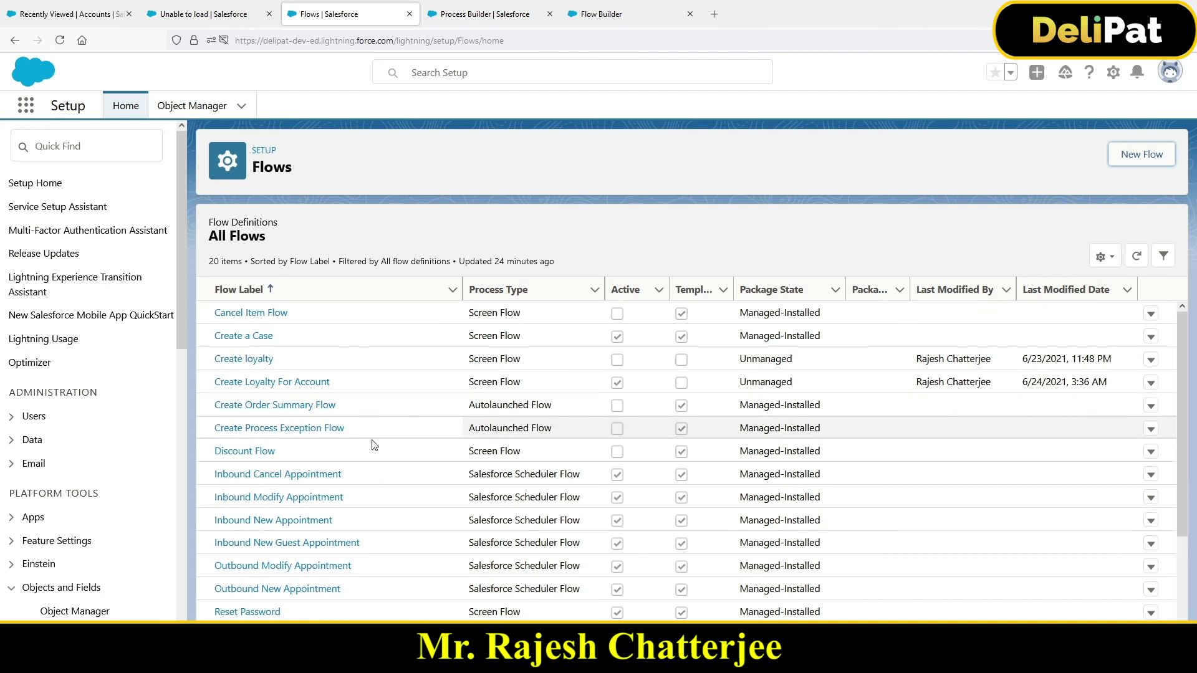
left_click(1150, 454)
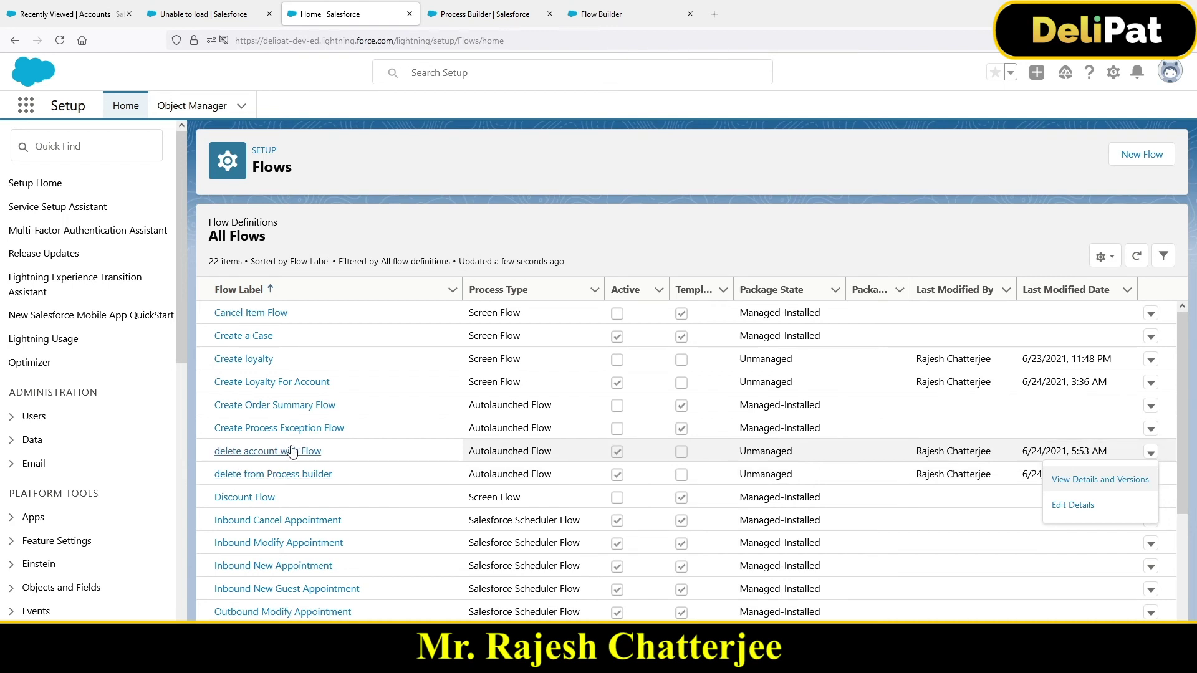
left_click(1101, 484)
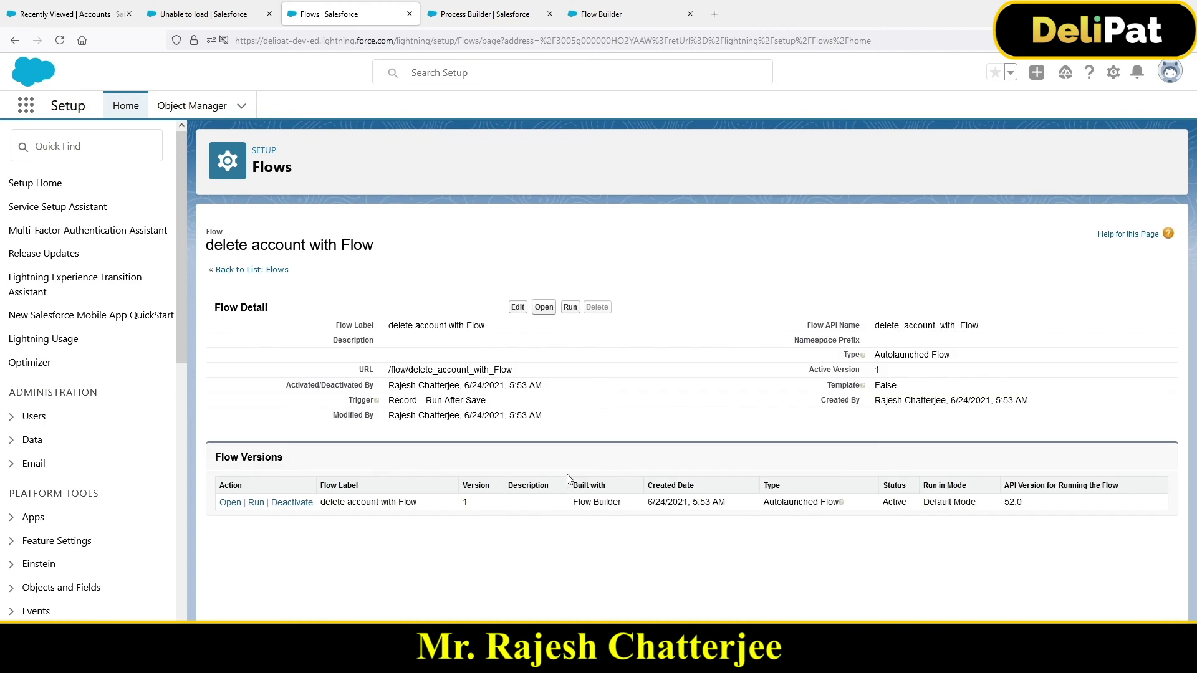
left_click(291, 502)
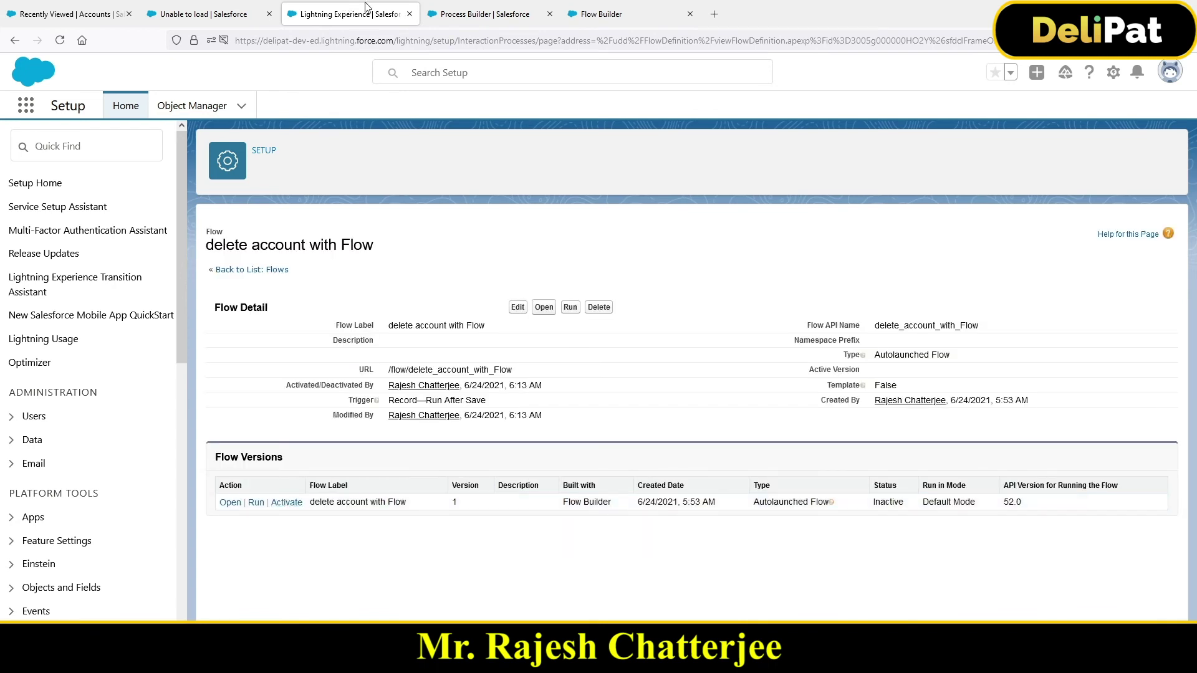
Dismiss the error on the account page and open the Testing Process Builder account from the recently viewed accounts.
left_click(490, 13)
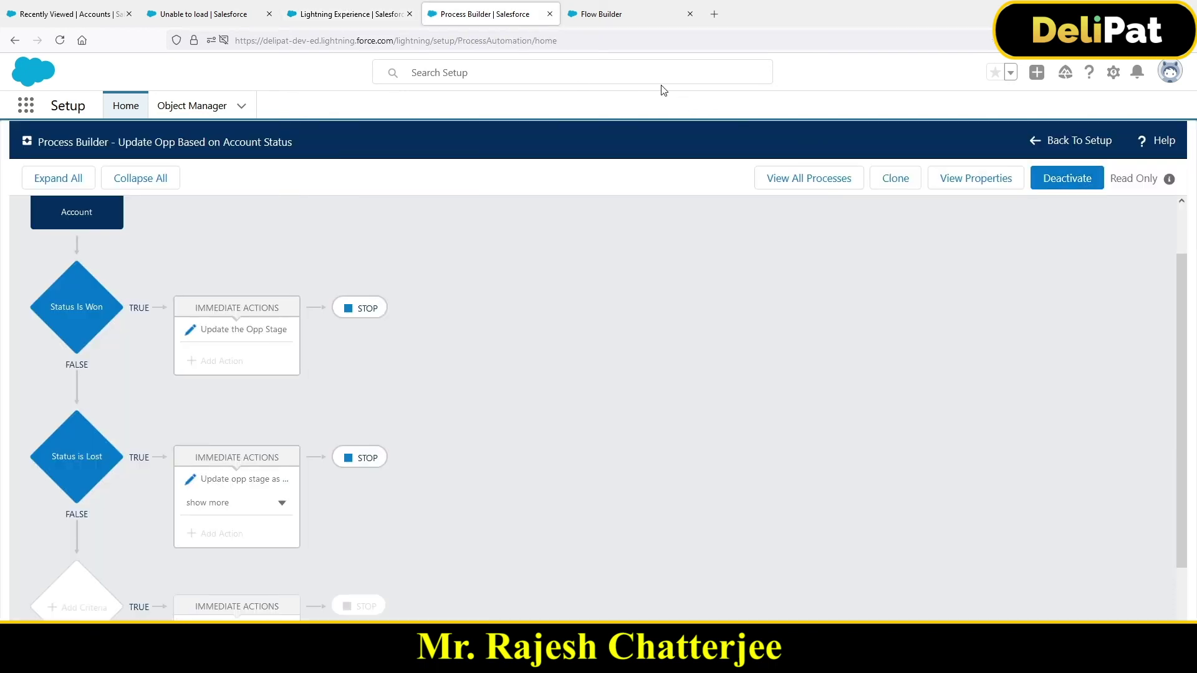
left_click(218, 15)
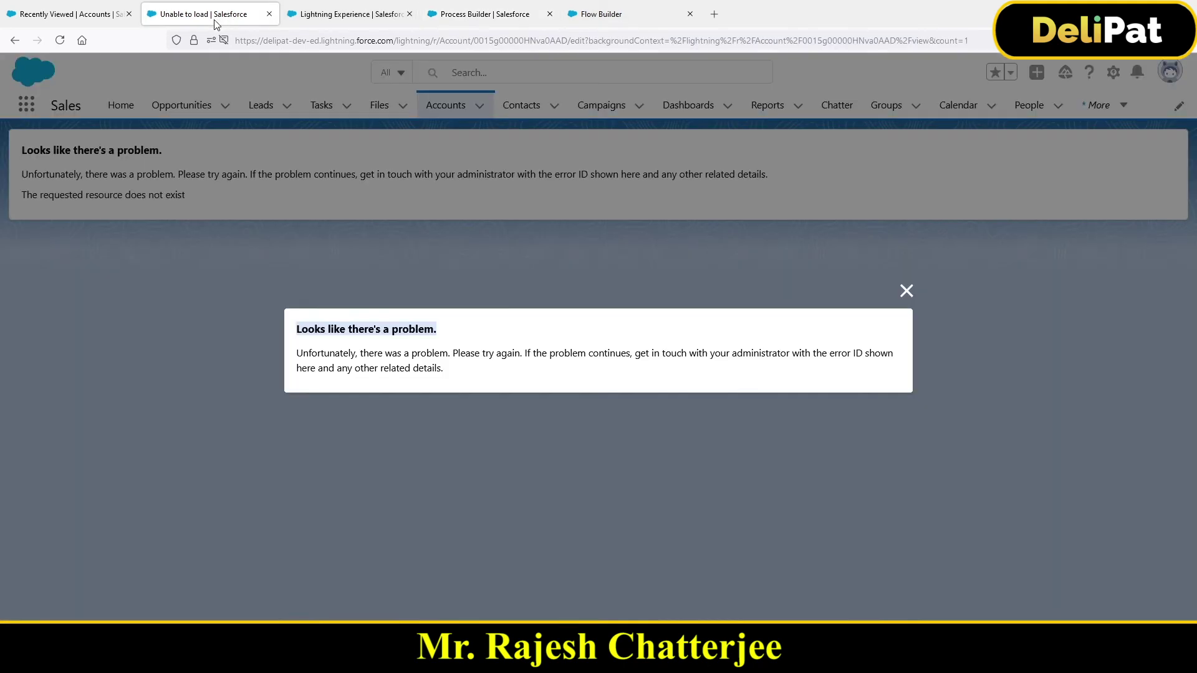
left_click(906, 291)
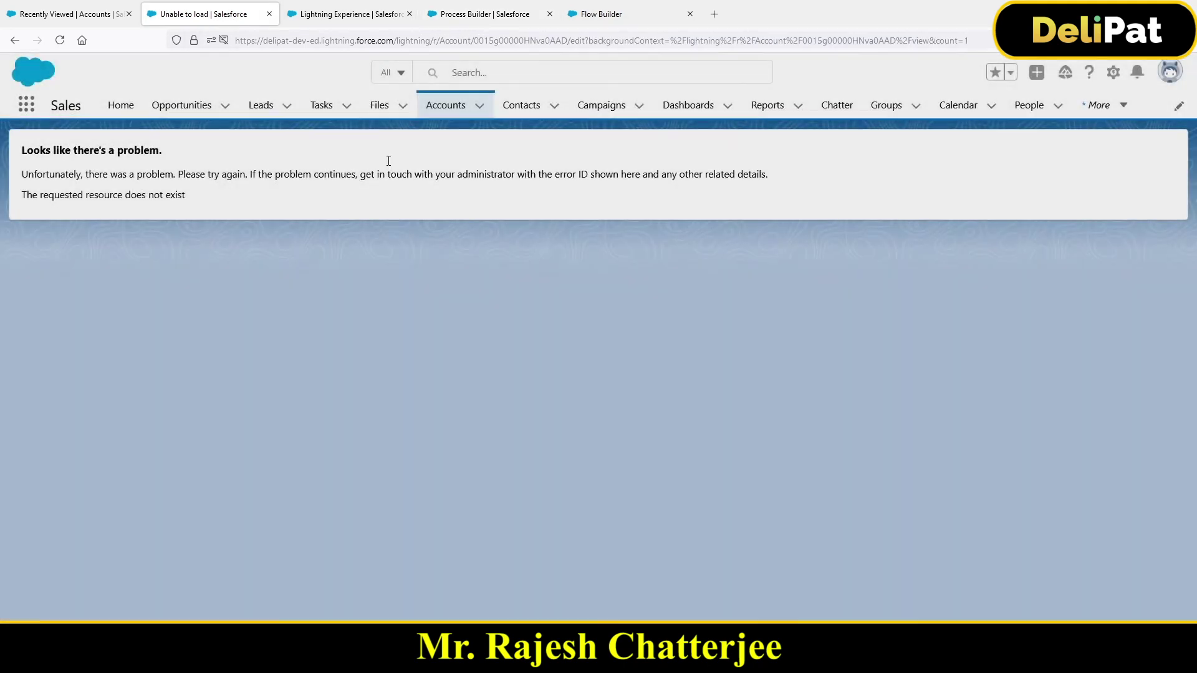
left_click(440, 107)
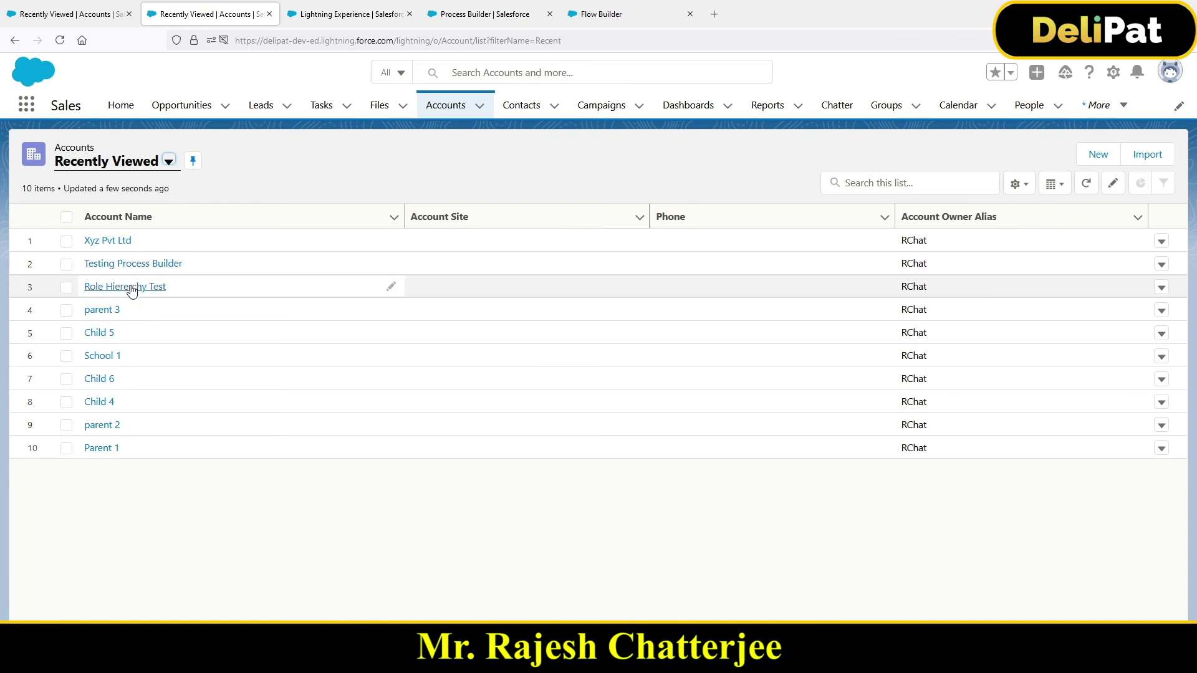
left_click(126, 264)
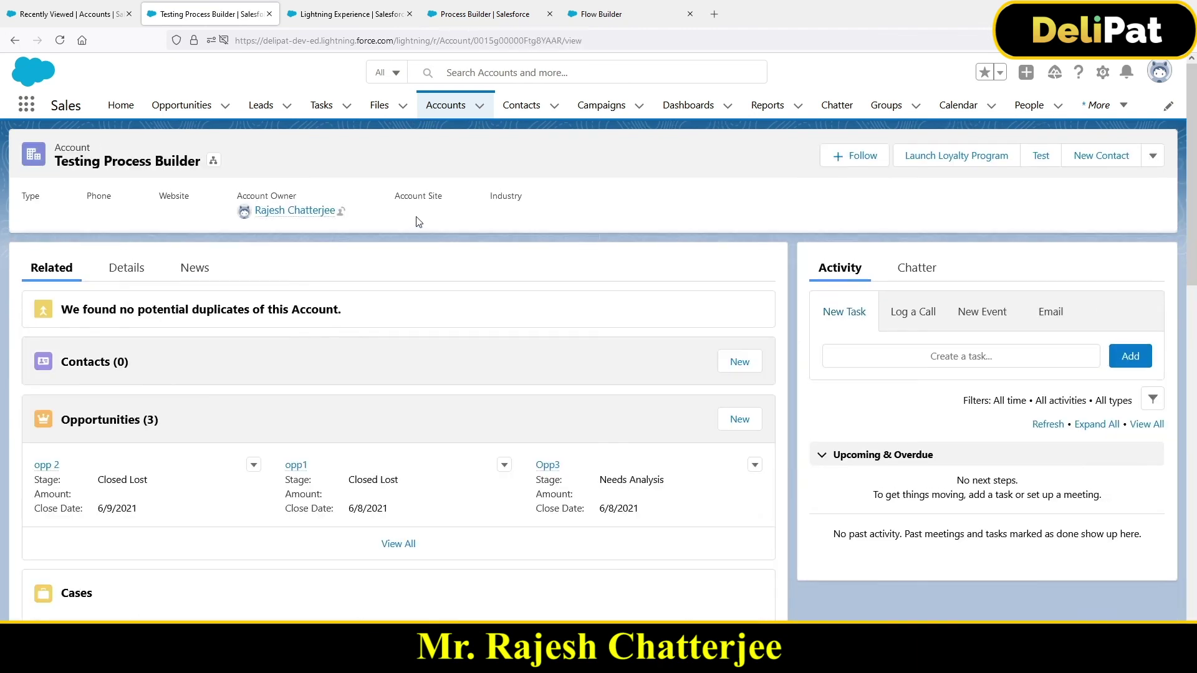
Edit the Testing Process Builder account, save it with Status left at Lost, and reload its page to check the deletion.
left_click(1152, 155)
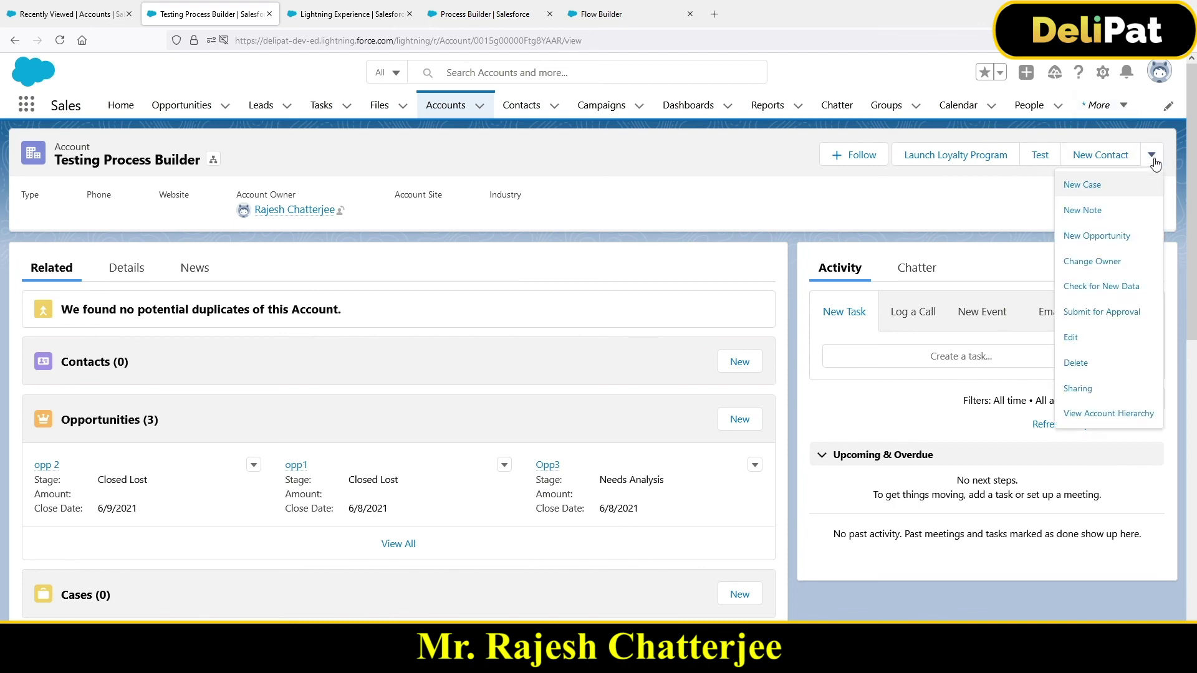
left_click(1080, 338)
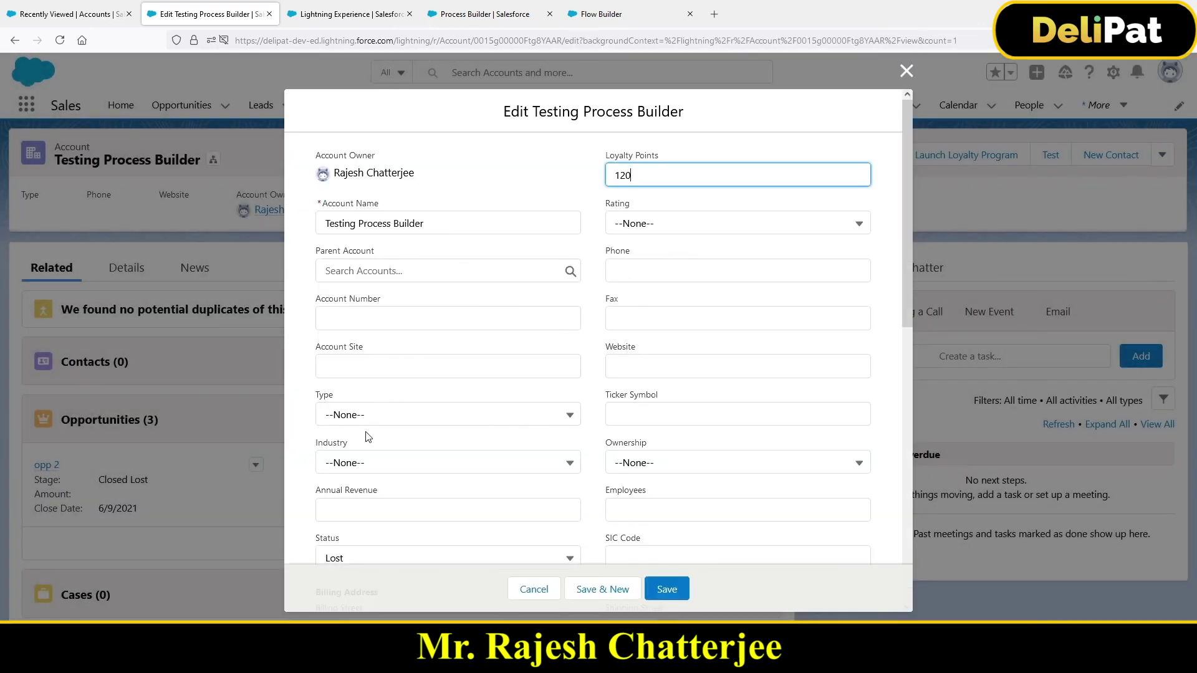
scroll(371, 433, "down", 3)
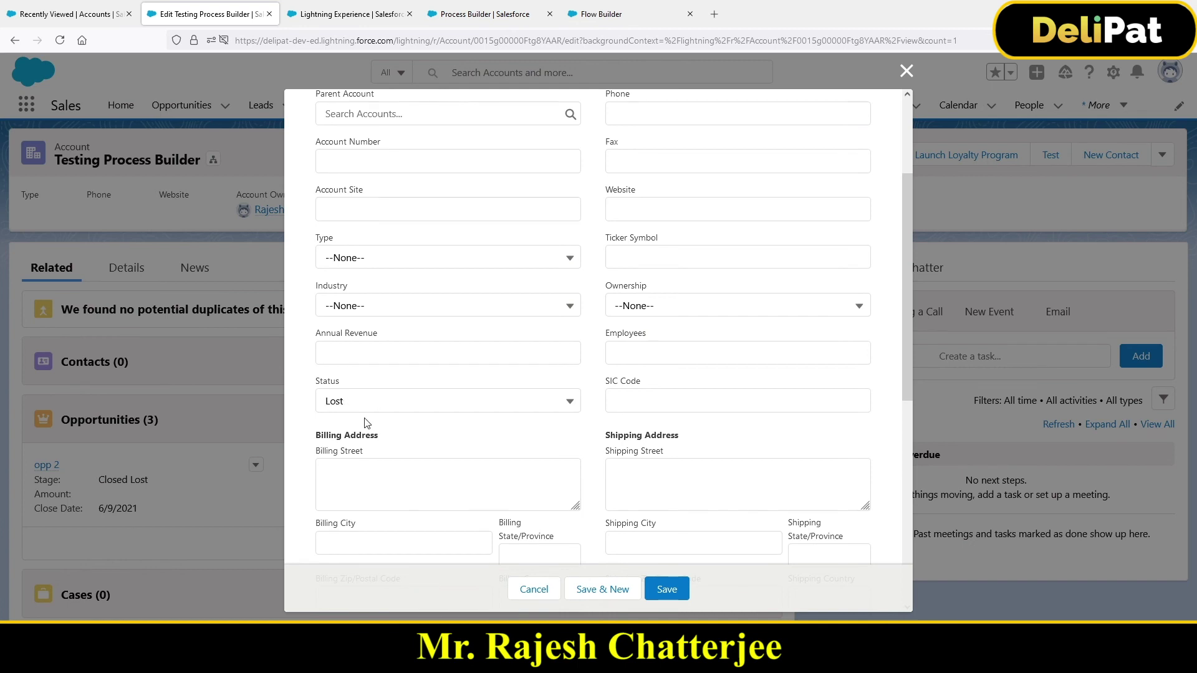
left_click(677, 589)
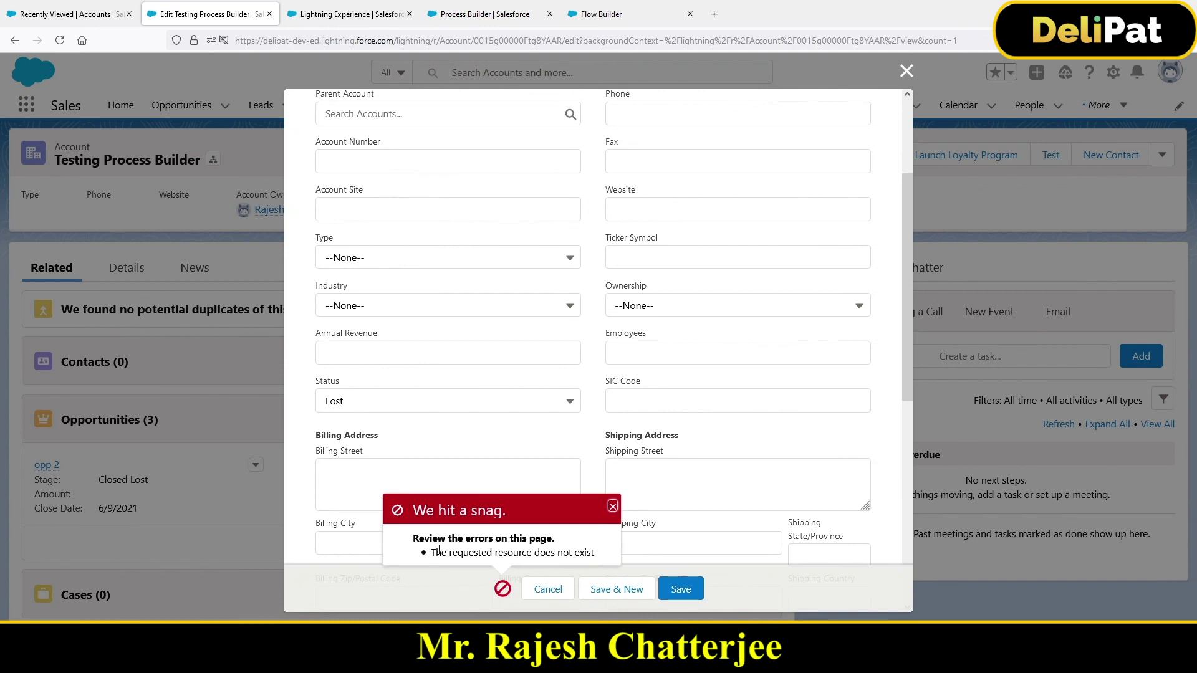
left_click_drag(433, 553, 592, 554)
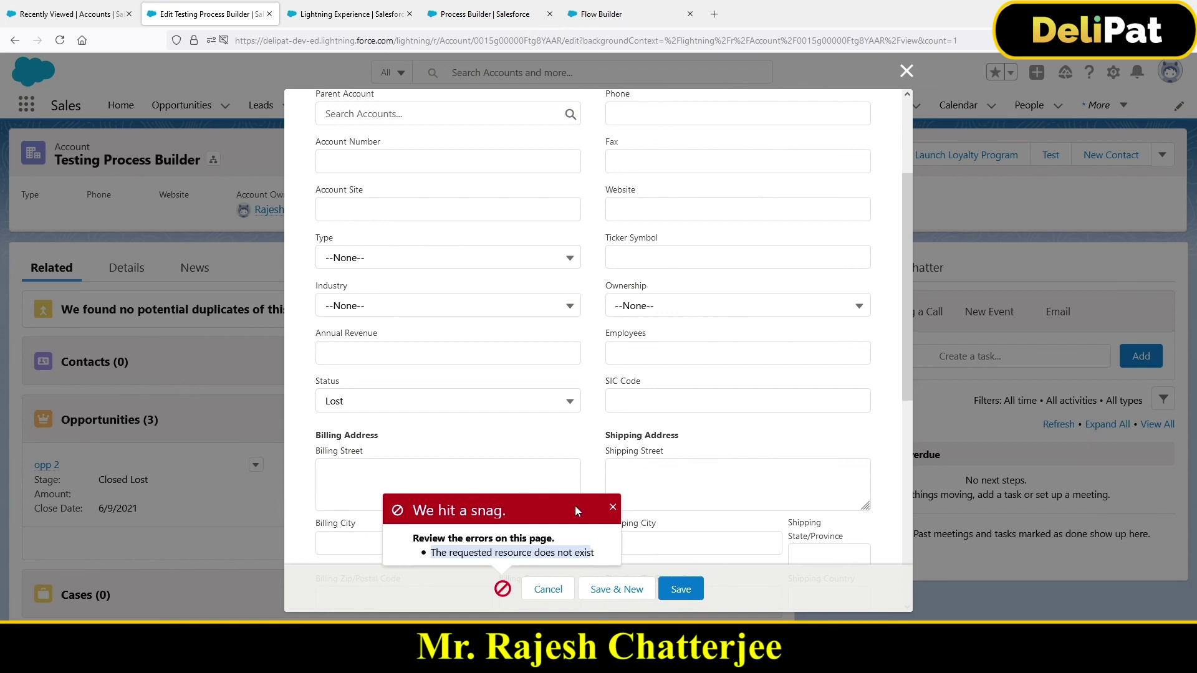
left_click(60, 40)
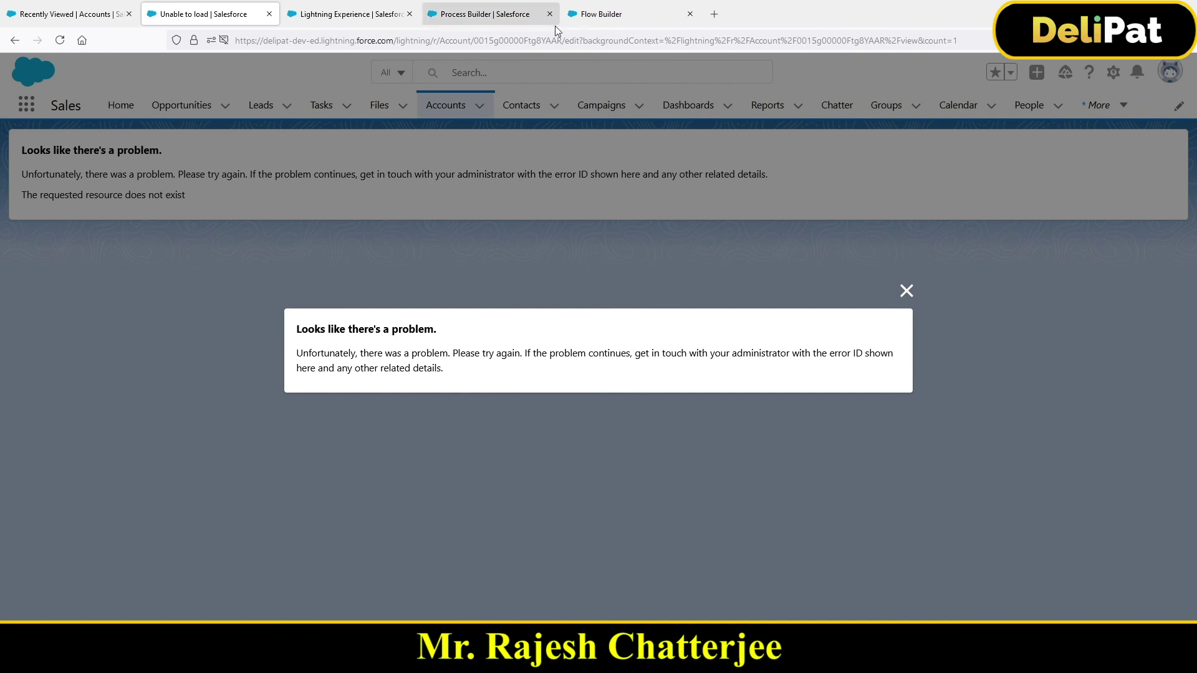
Leave the "delete from Process builder" flow for the Flows setup list and start a new flow, allowing it to open.
left_click(610, 15)
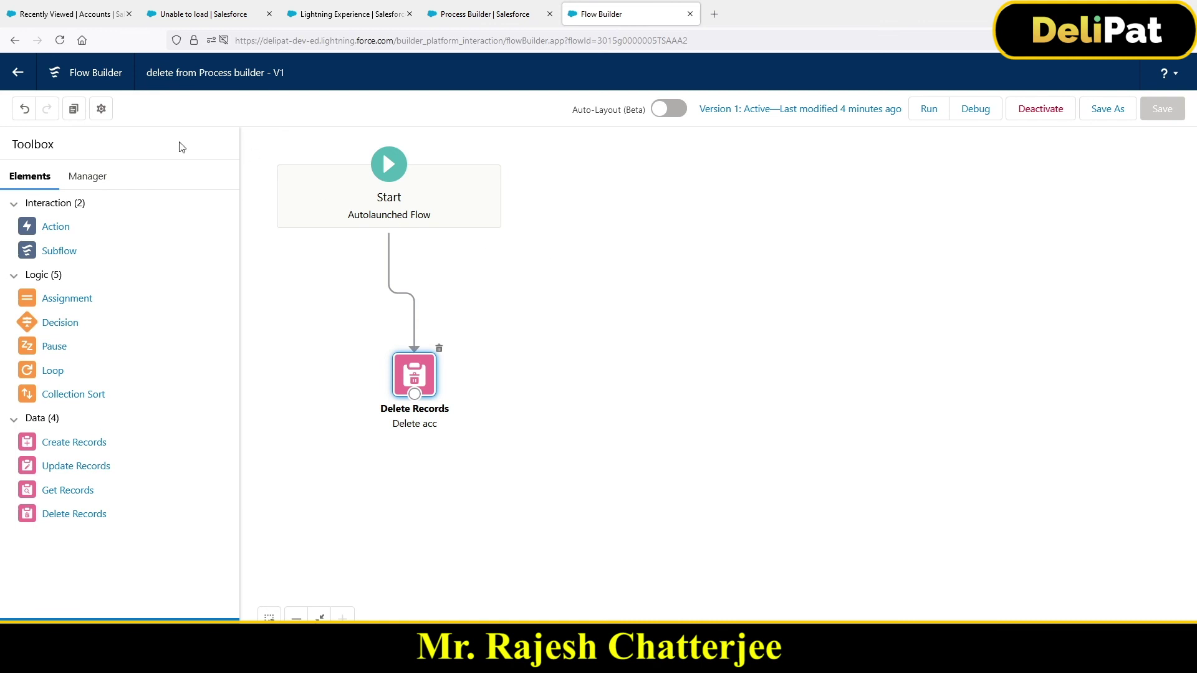
left_click(19, 72)
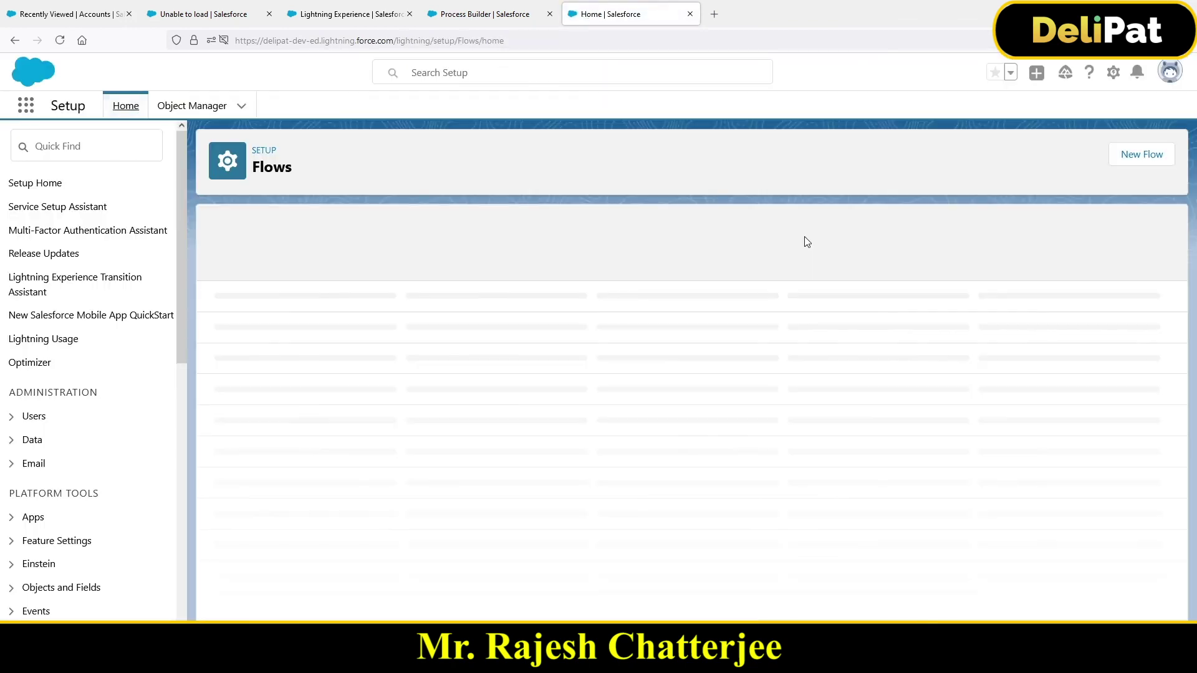
left_click(1144, 155)
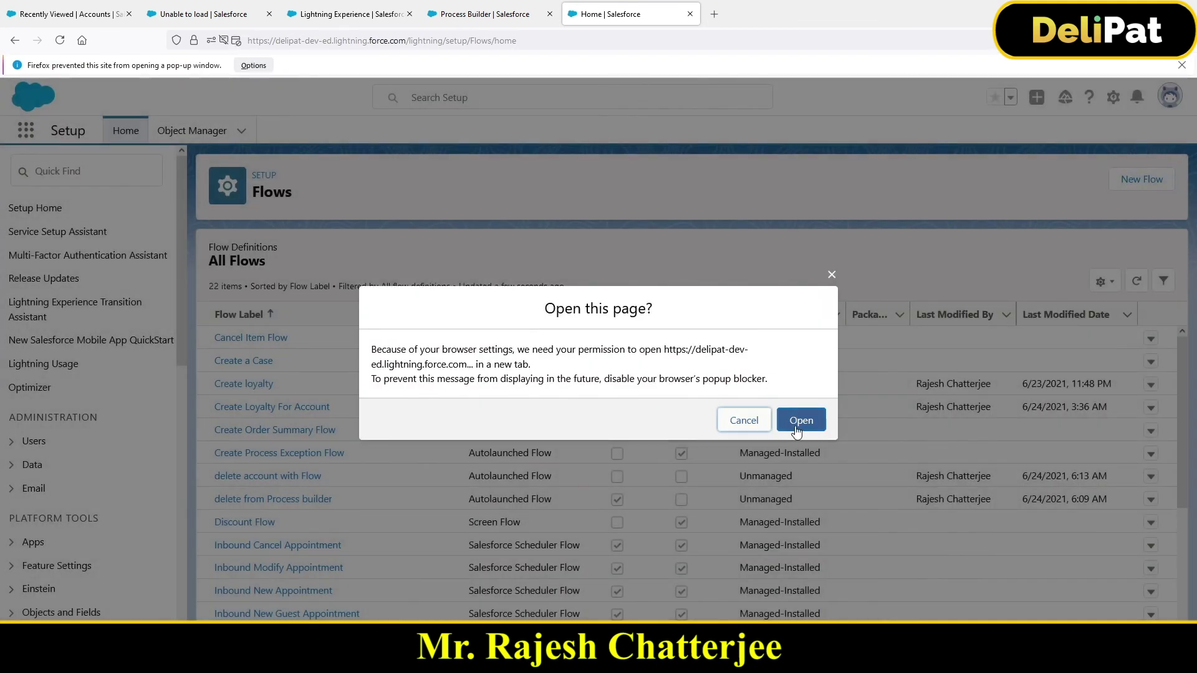
left_click(796, 428)
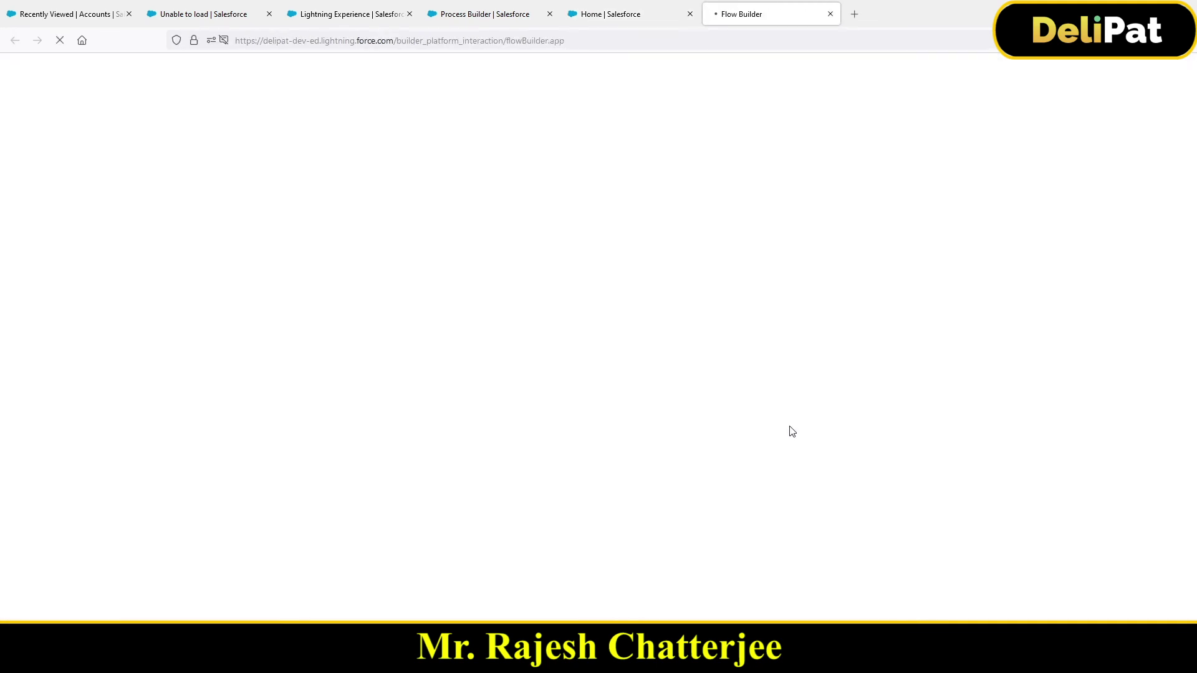